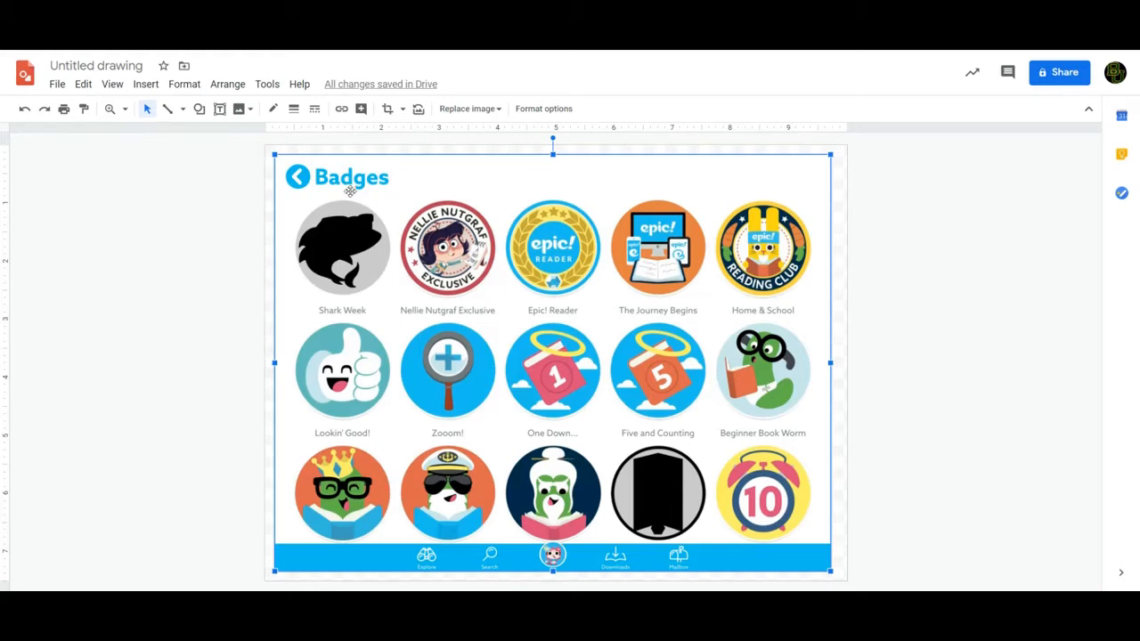
# - Delete the Badges screenshot from the drawing canvas
pyautogui.press('Delete')
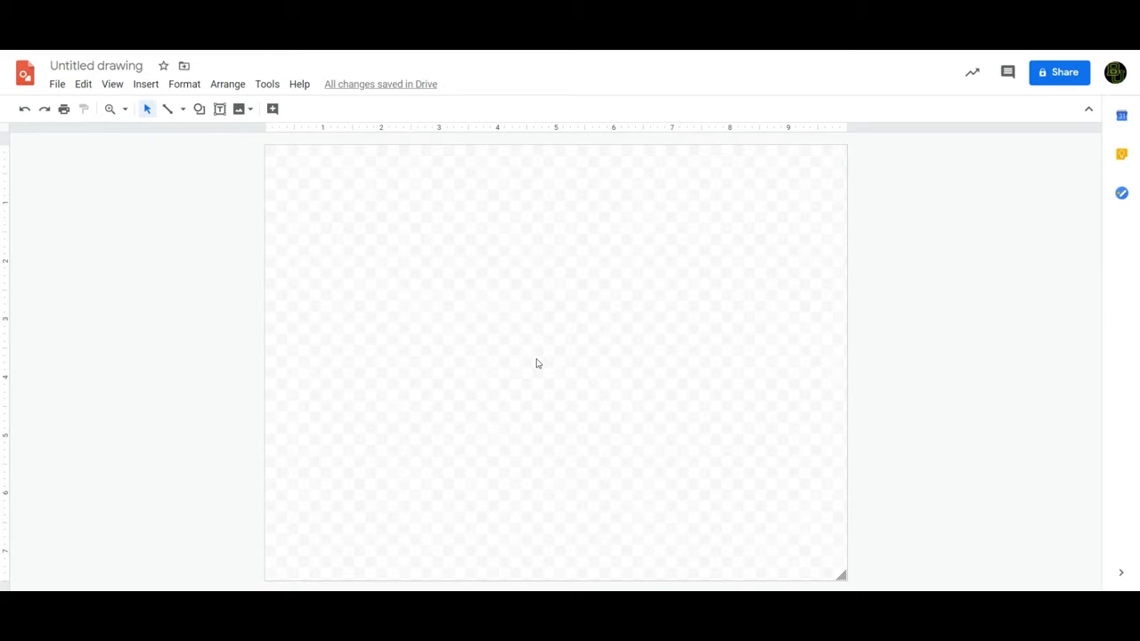
pyautogui.click(200, 110)
pyautogui.moveTo(221, 132)
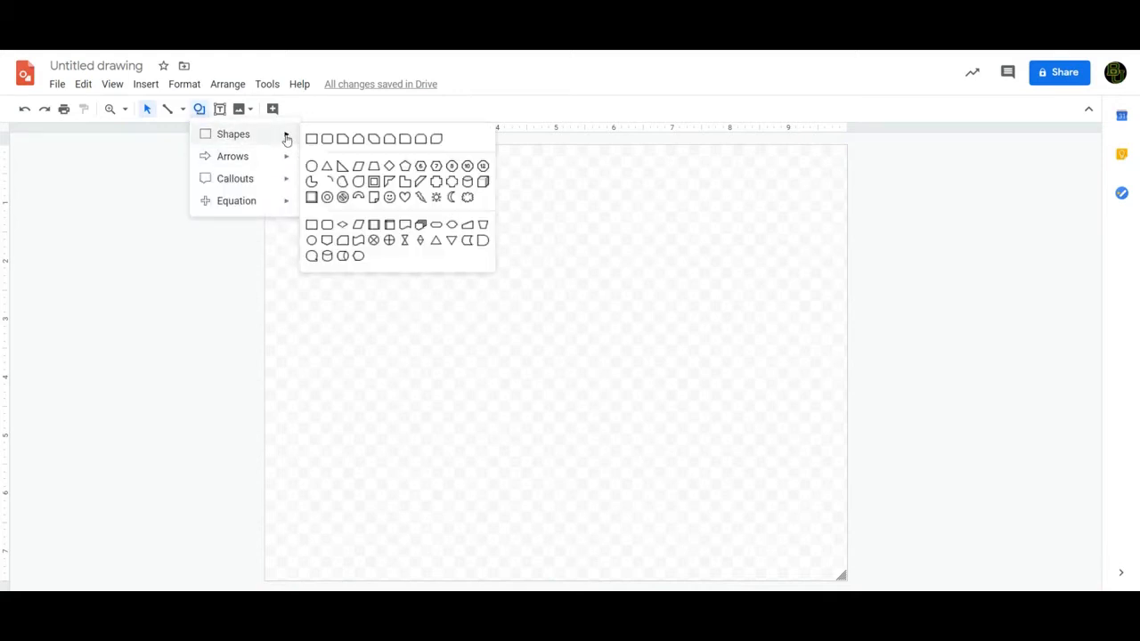
pyautogui.click(311, 165)
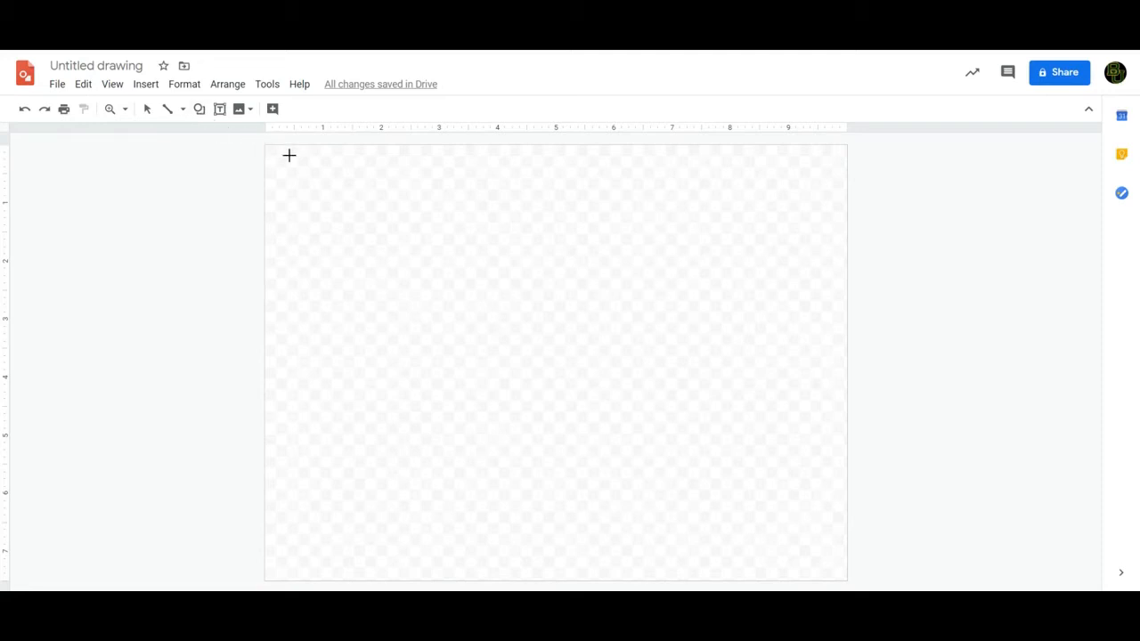
pyautogui.moveTo(289, 155); pyautogui.dragTo(307, 194)
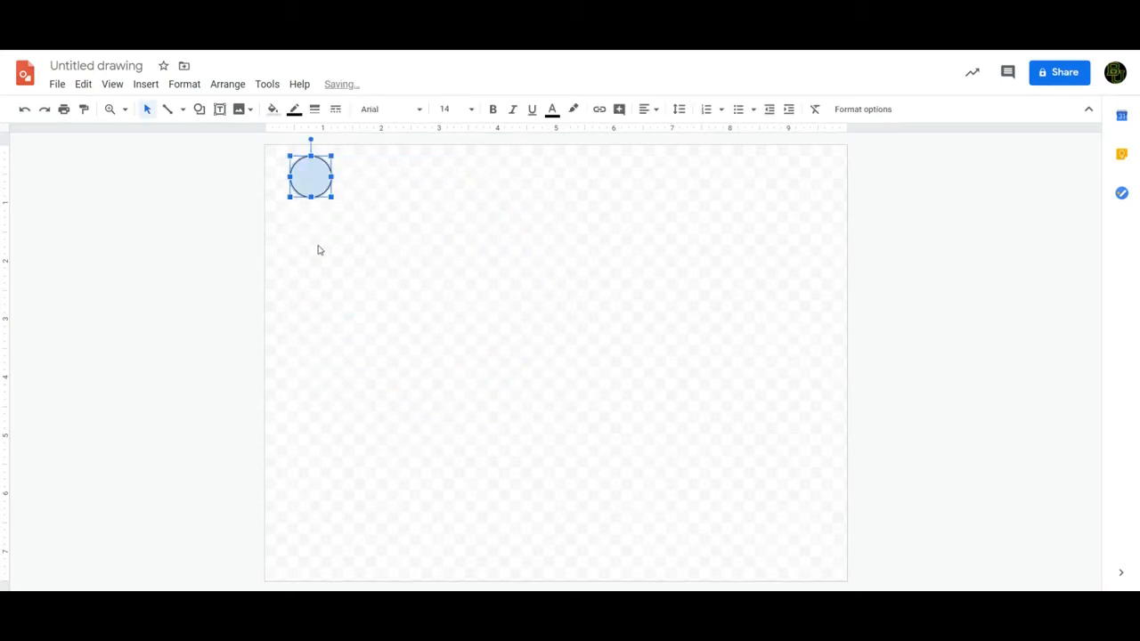
pyautogui.click(200, 109)
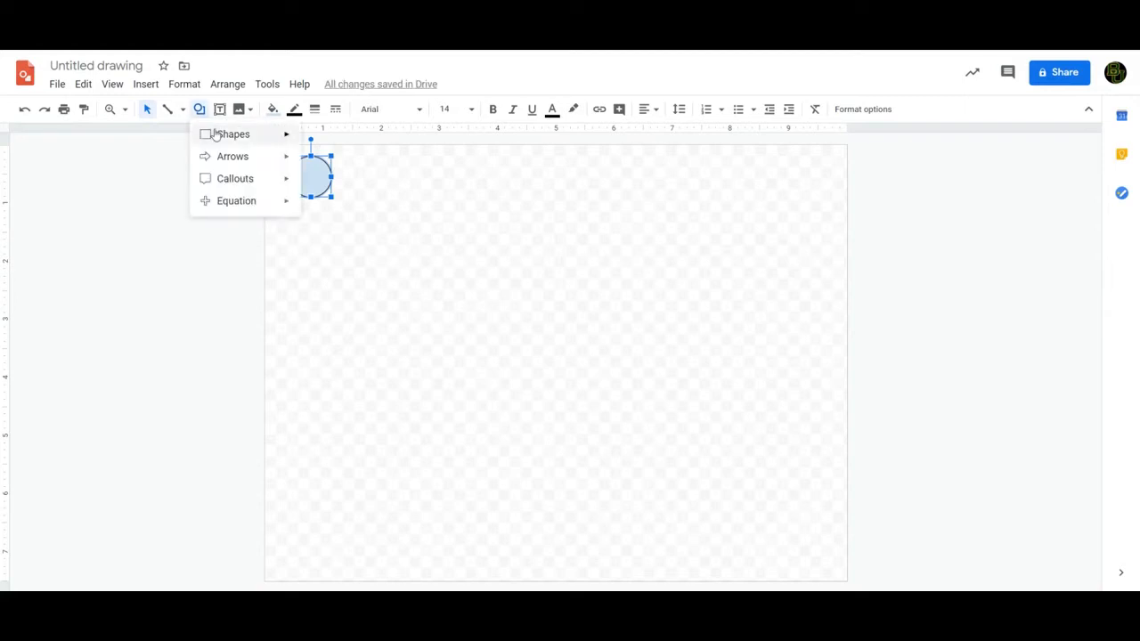
pyautogui.moveTo(220, 135)
pyautogui.click(312, 167)
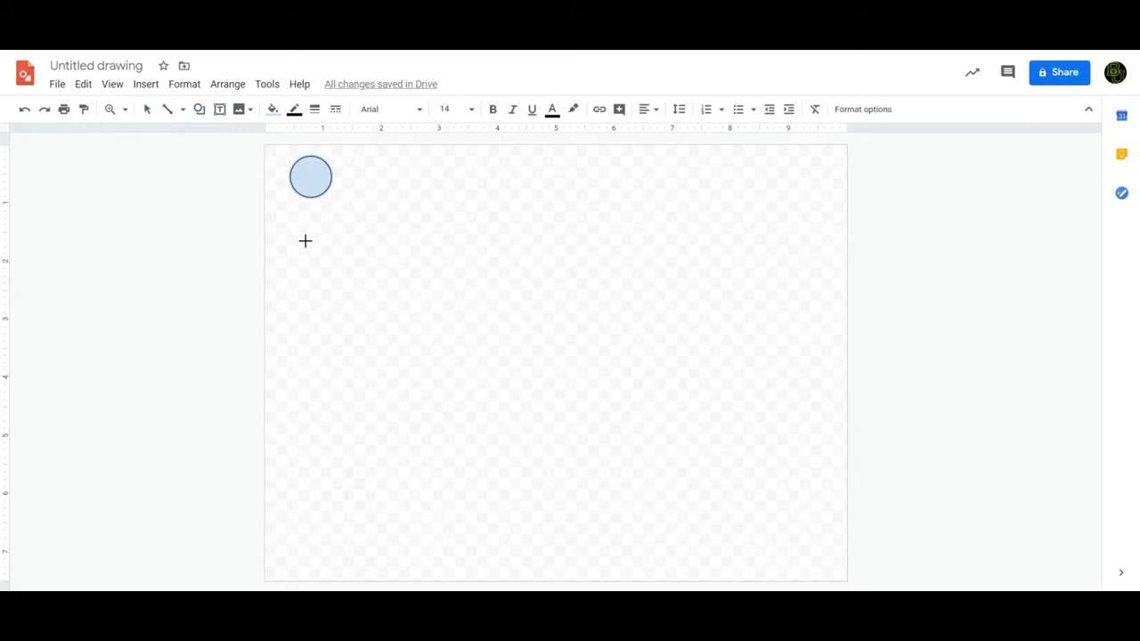
pyautogui.moveTo(305, 242); pyautogui.dragTo(337, 417)
pyautogui.press('Delete')
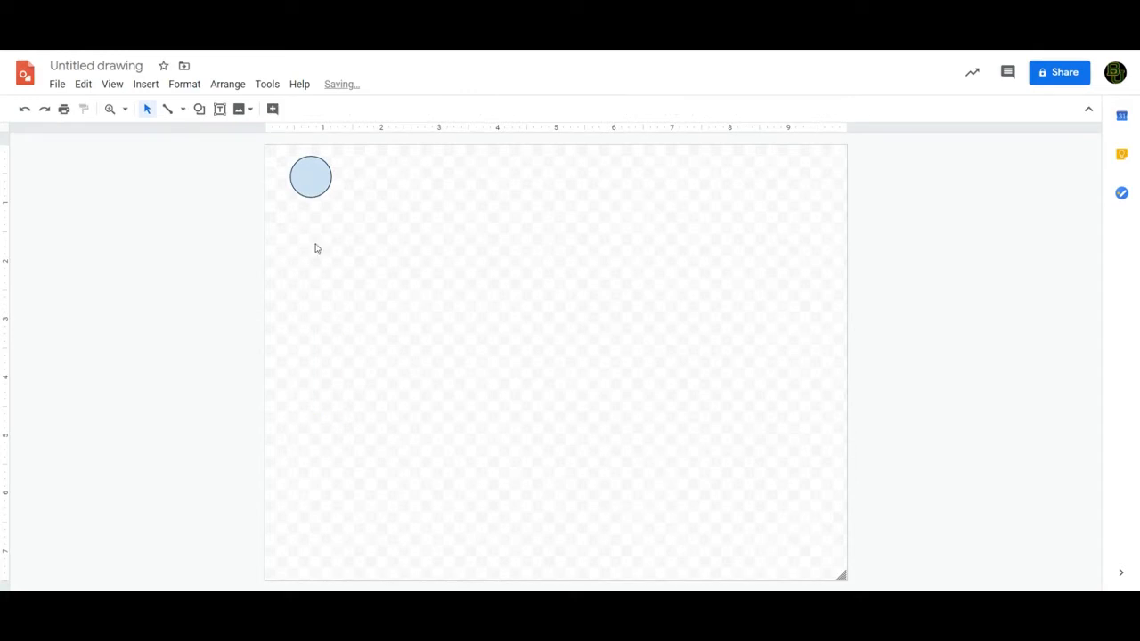
pyautogui.click(310, 185)
pyautogui.press('Delete')
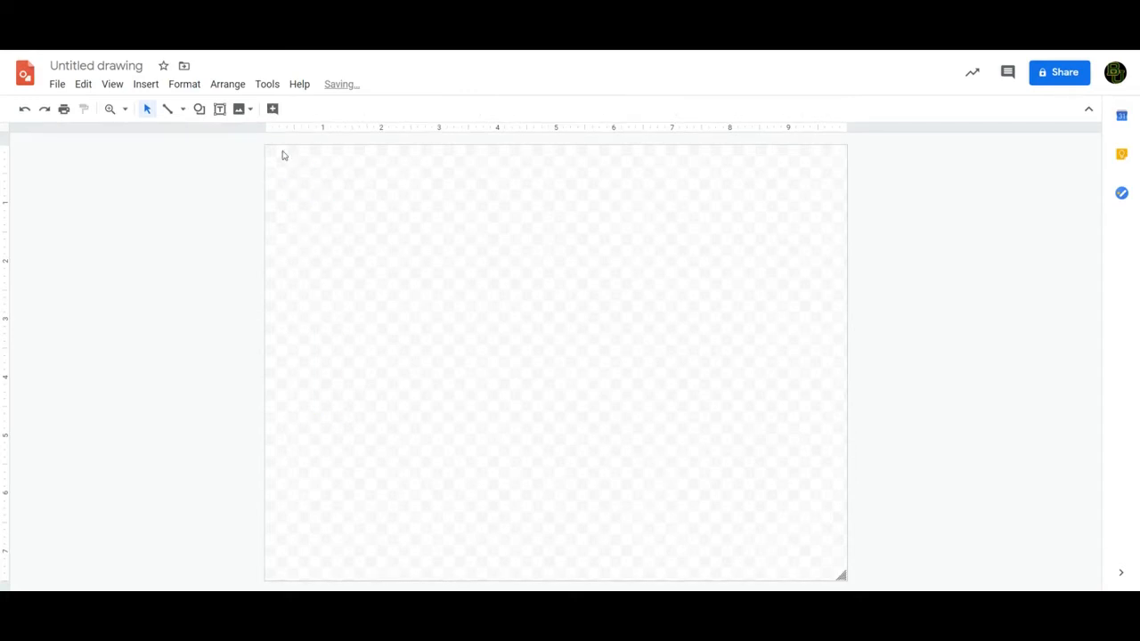
# - Draw a circle about 3.5 inches across in the canvas's upper-left area and fill it with solid salmon
pyautogui.click(198, 110)
pyautogui.moveTo(215, 132)
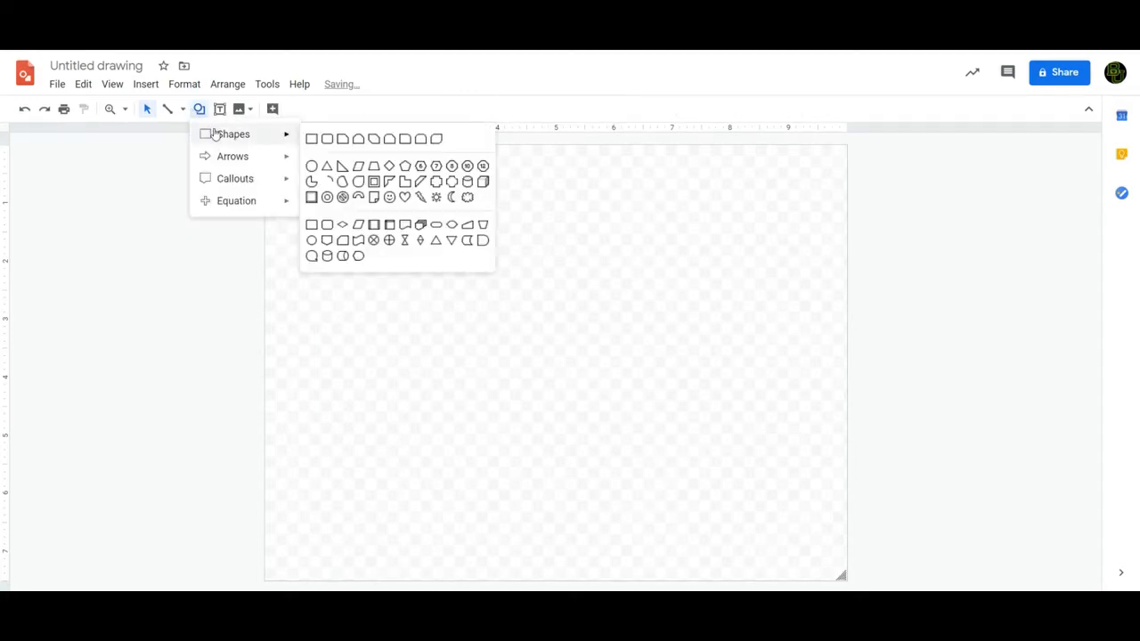
pyautogui.click(311, 166)
pyautogui.moveTo(287, 157); pyautogui.dragTo(495, 325)
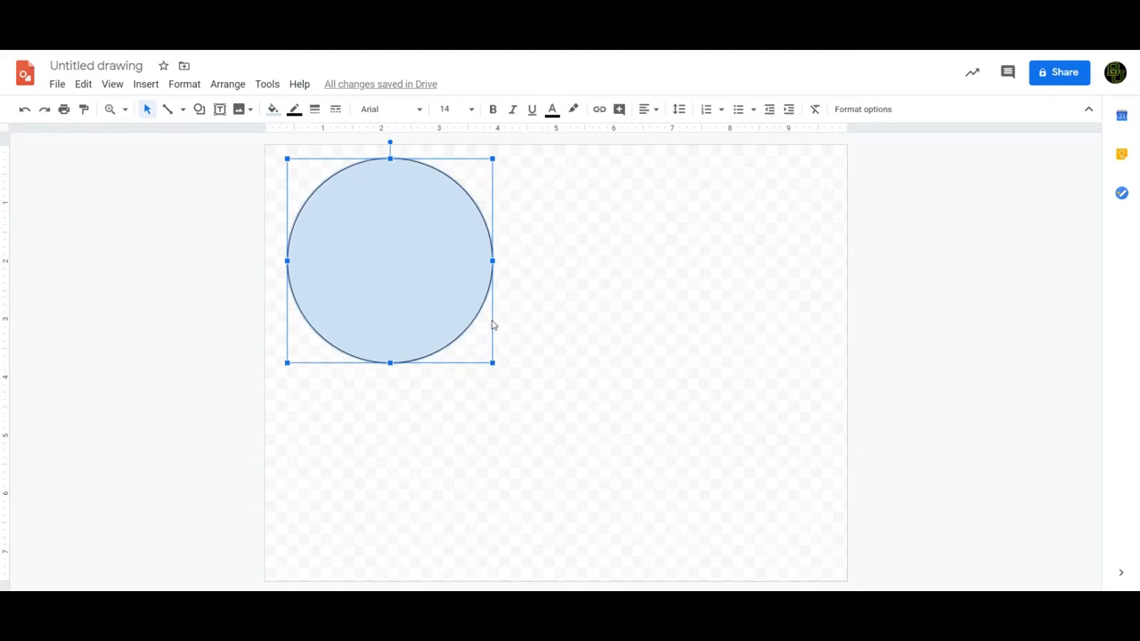
pyautogui.click(275, 111)
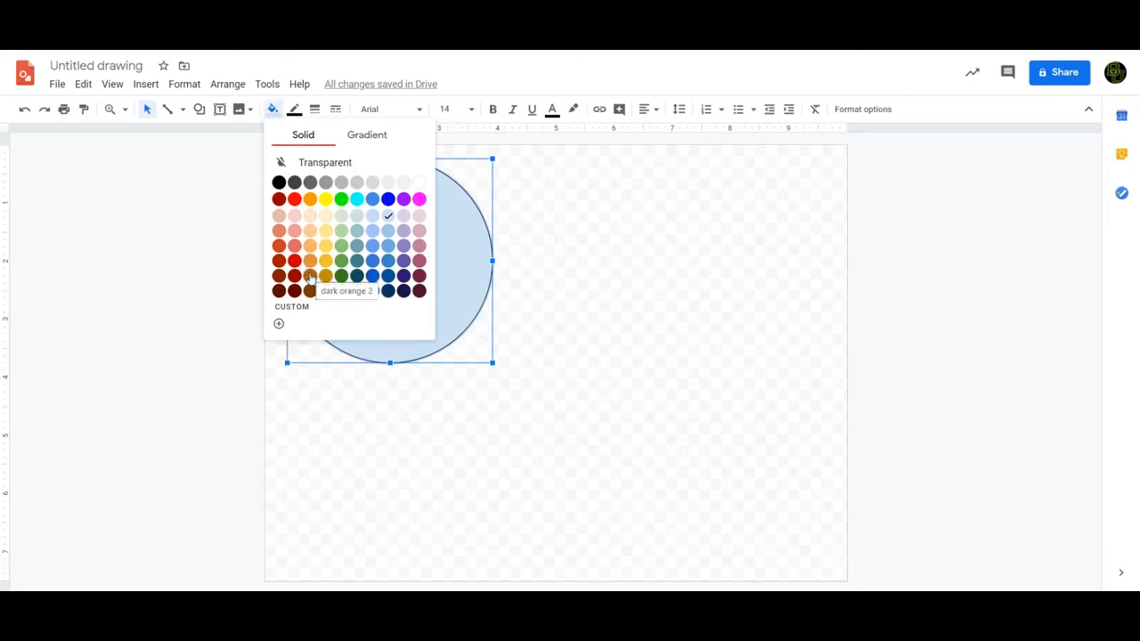
pyautogui.click(279, 231)
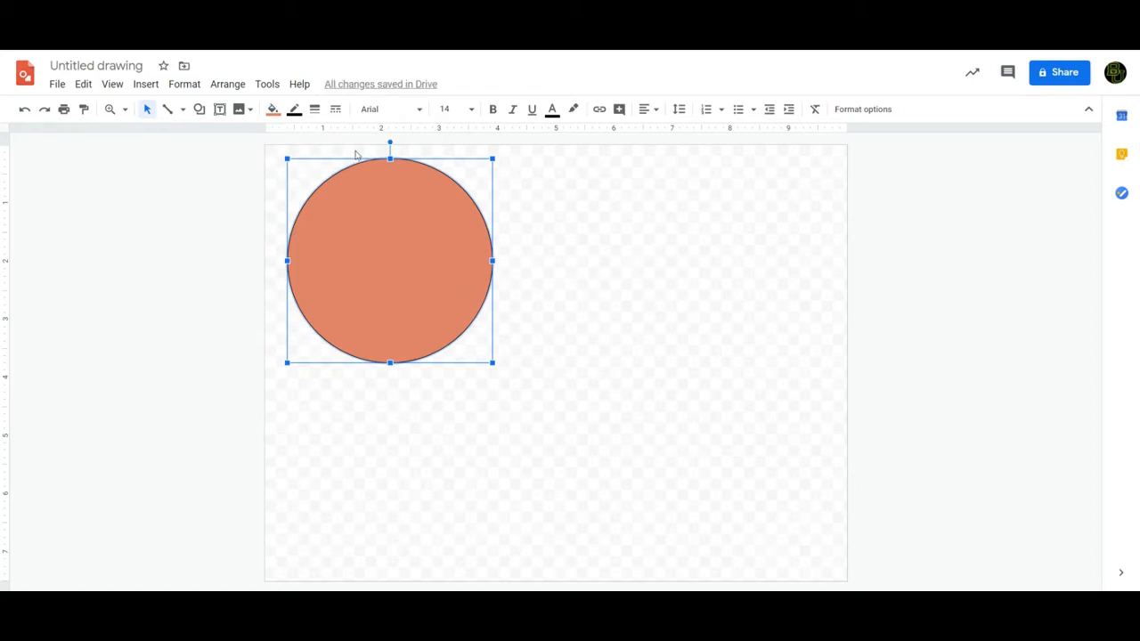
# - Draw a second circle about 3.2 inches across and center it on the salmon circle
pyautogui.click(199, 110)
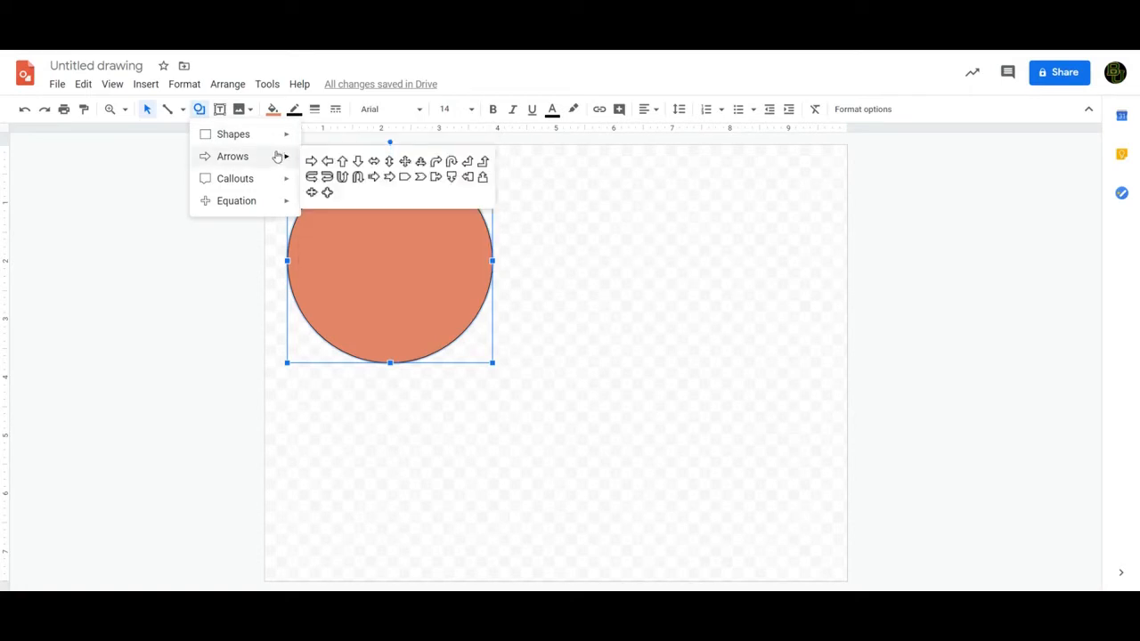
pyautogui.click(313, 162)
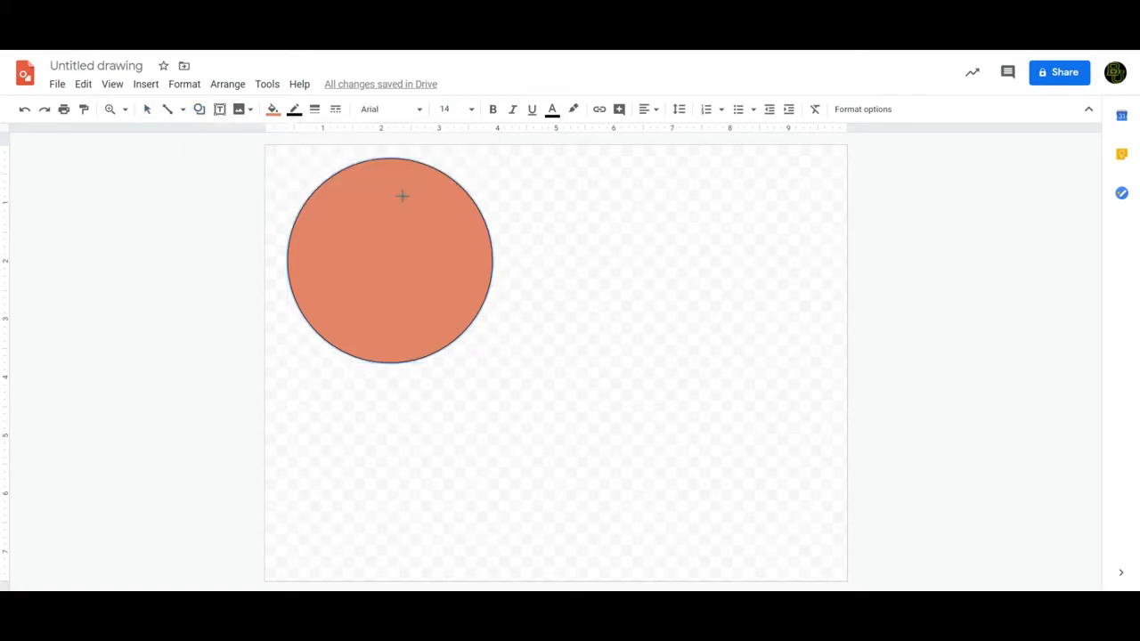
pyautogui.moveTo(326, 191)
pyautogui.mouseDown()
pyautogui.moveTo(509, 356)
pyautogui.moveTo(513, 377)
pyautogui.mouseUp()
pyautogui.moveTo(459, 315); pyautogui.dragTo(368, 248)
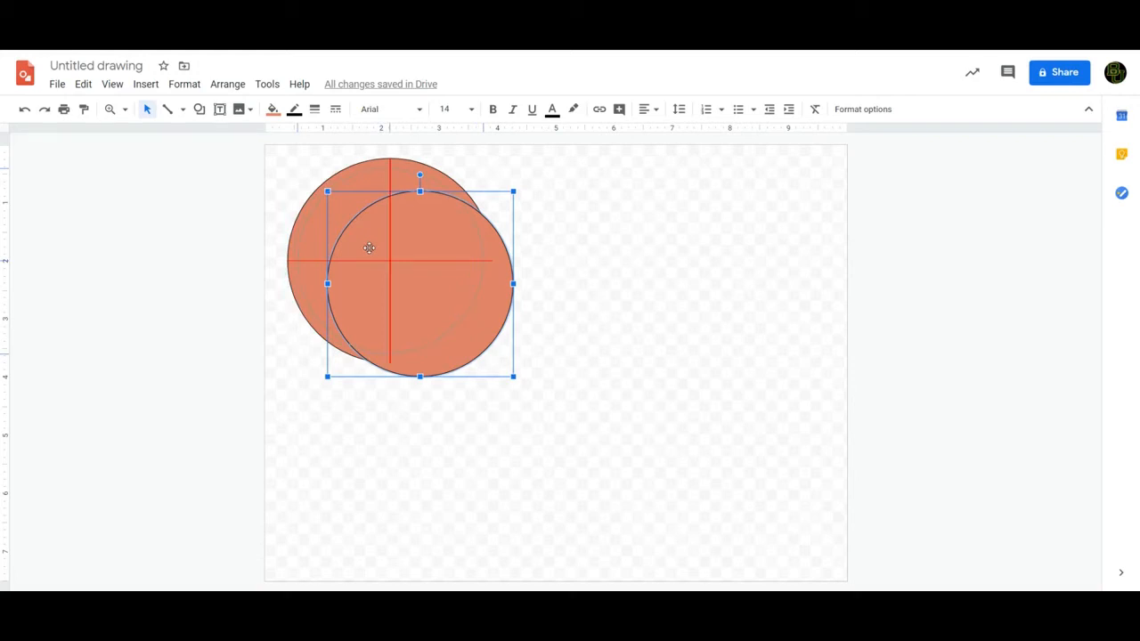
pyautogui.moveTo(369, 247); pyautogui.dragTo(369, 247)
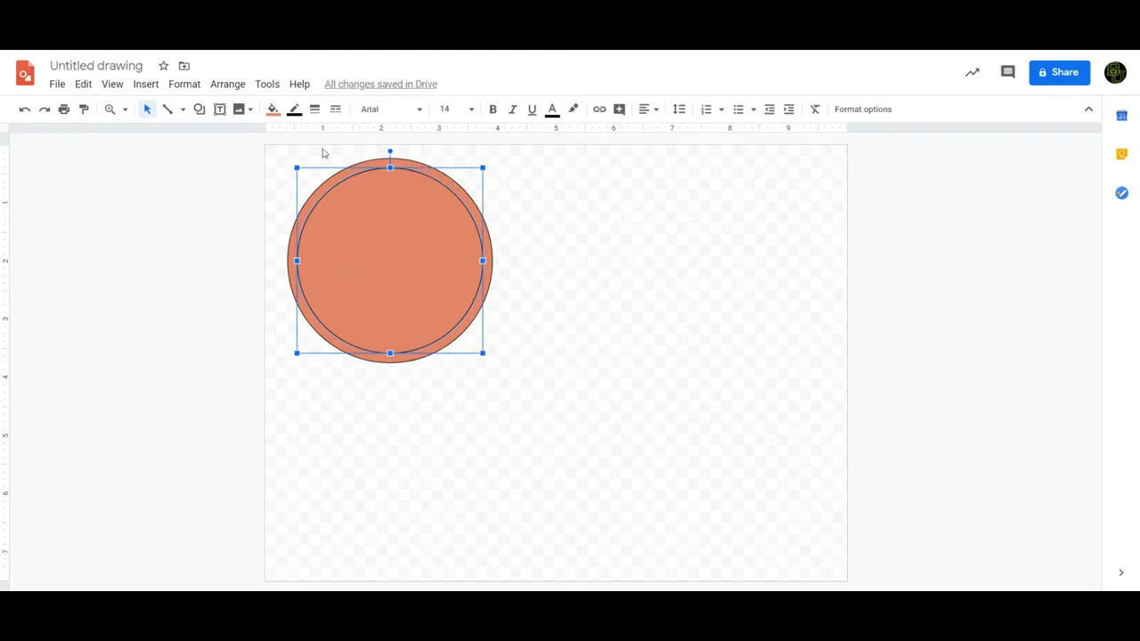
# - Fill the inner circle with solid white
pyautogui.click(273, 108)
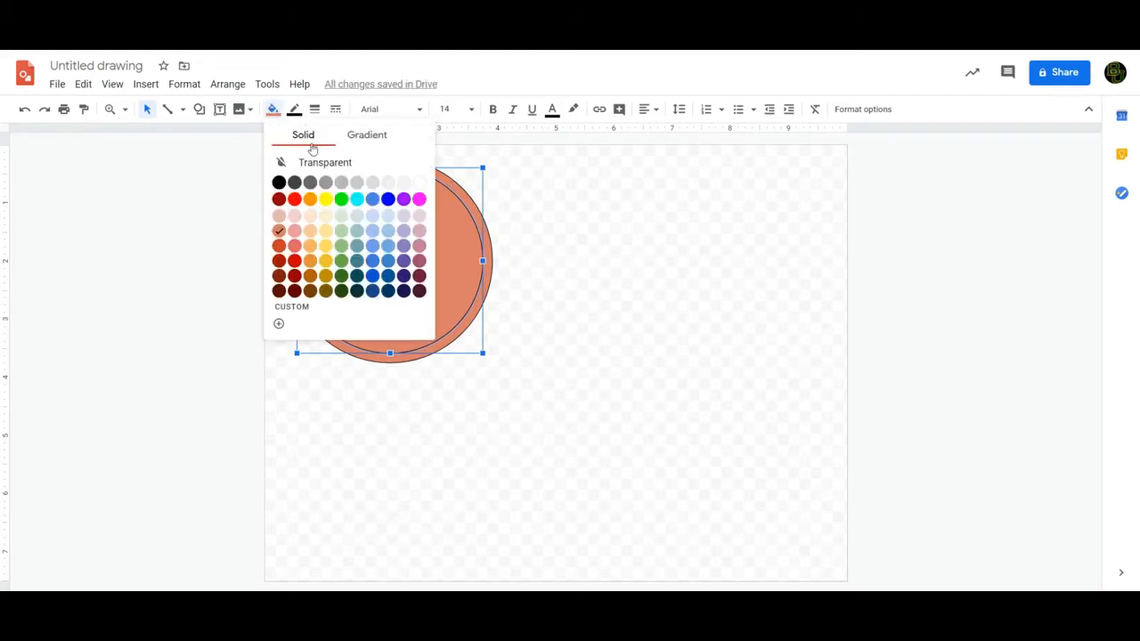
pyautogui.click(419, 182)
pyautogui.click(586, 235)
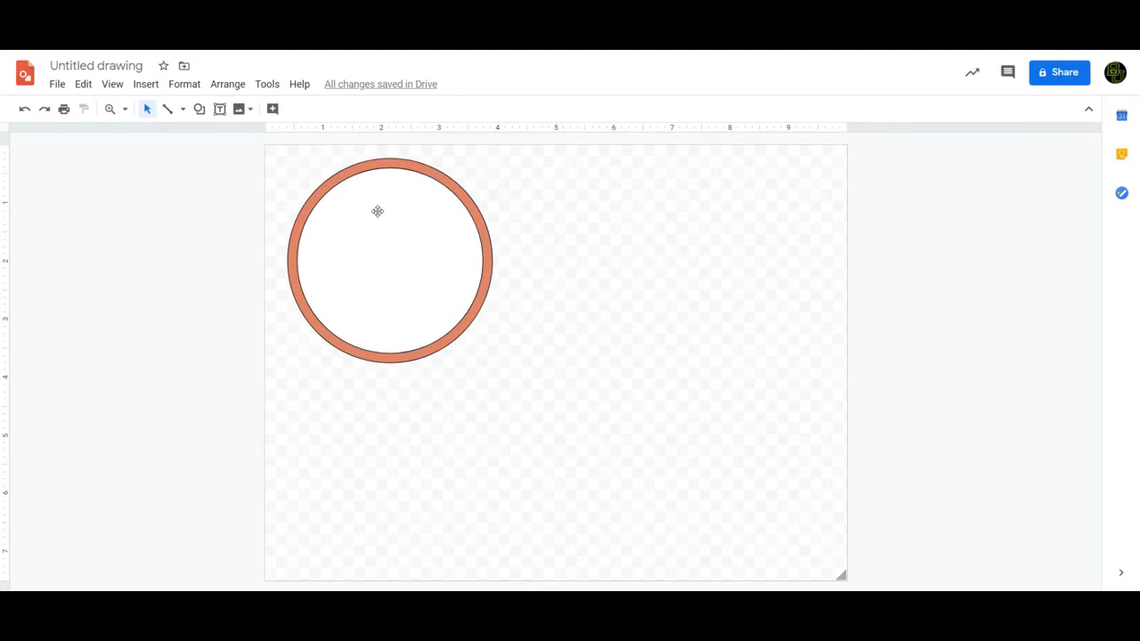
# - Move both circles together into the canvas's upper-left corner and shrink the canvas to fit closely around them, about 3.6 inches wide
pyautogui.click(470, 281)
pyautogui.moveTo(453, 278); pyautogui.dragTo(433, 267)
pyautogui.click(585, 306)
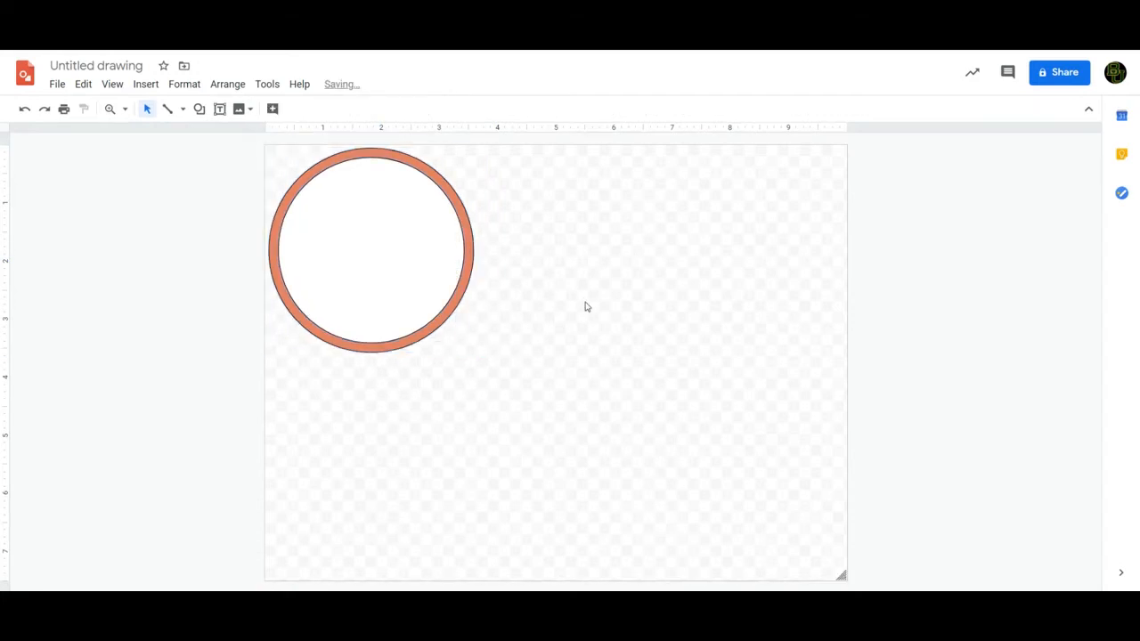
pyautogui.moveTo(842, 577); pyautogui.dragTo(489, 353)
pyautogui.moveTo(470, 351); pyautogui.dragTo(477, 357)
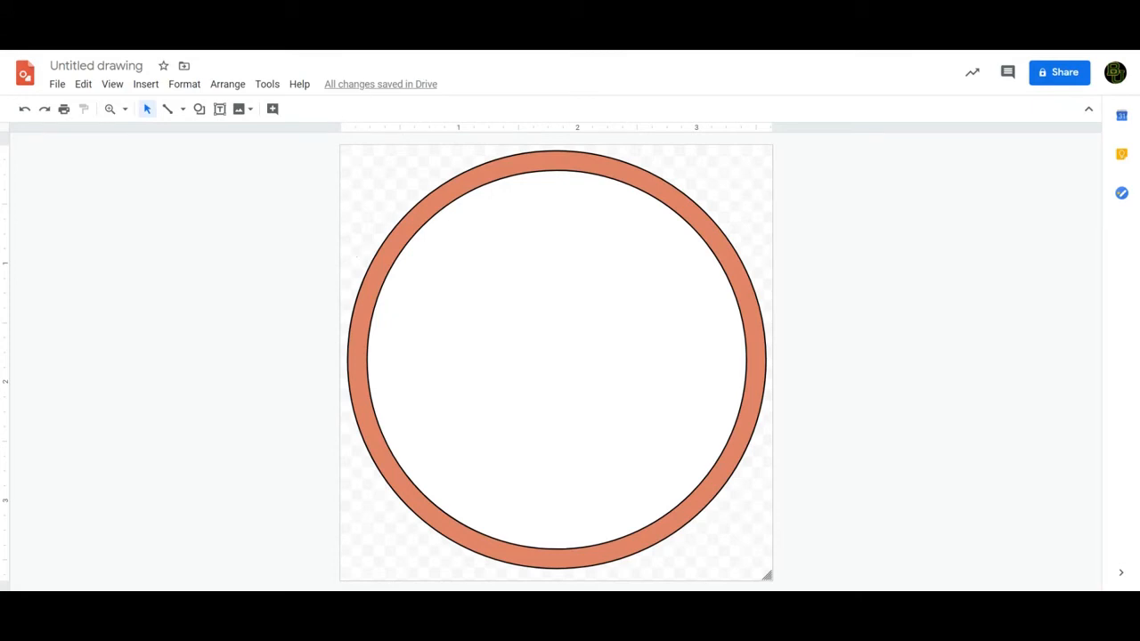
# - Open a new browser tab and run a Google image search for "reading clipart"
pyautogui.hotkey('ctrl', 't')
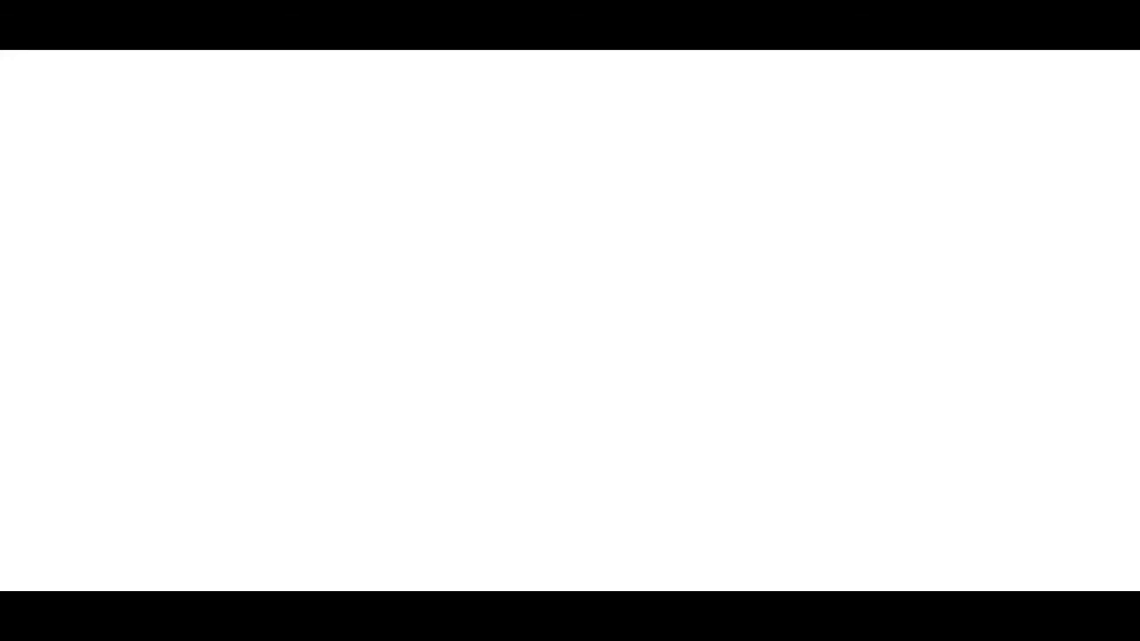
pyautogui.click(450, 248)
pyautogui.write('reading clipar')
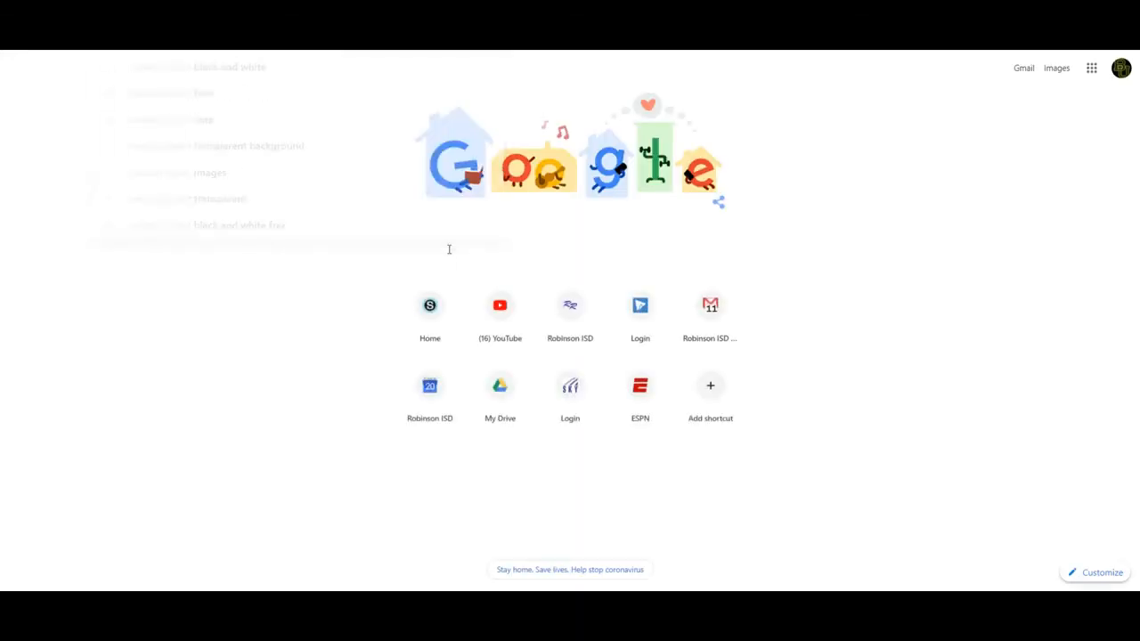
pyautogui.write('t')
pyautogui.press('Return')
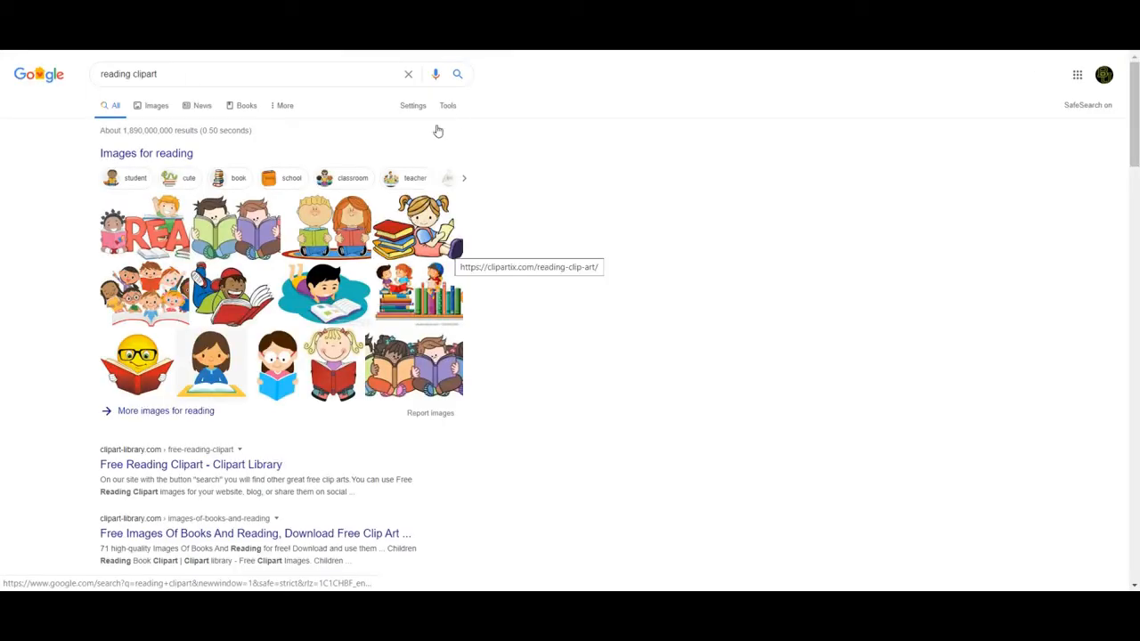
pyautogui.click(157, 108)
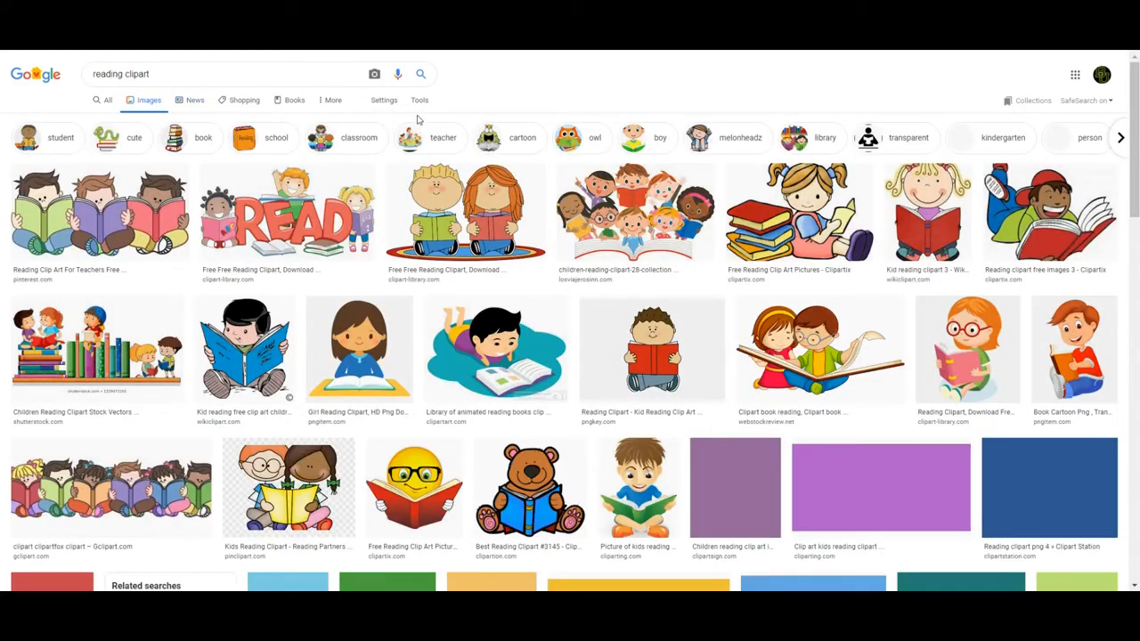
# - Filter the image results to transparent color and usage rights labeled for noncommercial reuse
pyautogui.click(420, 100)
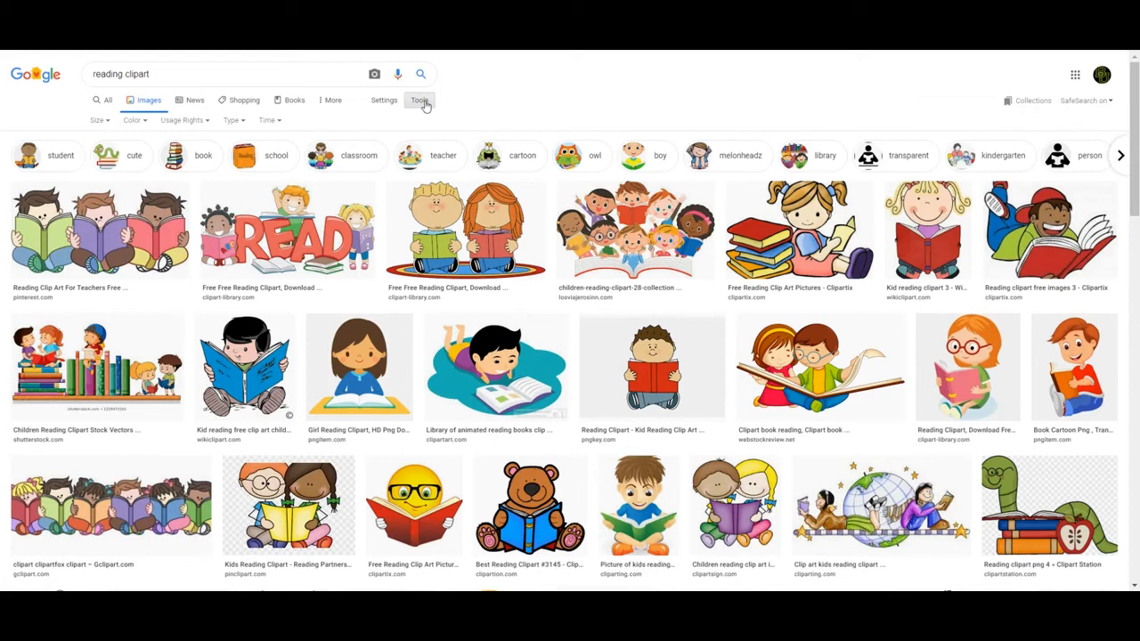
pyautogui.click(136, 122)
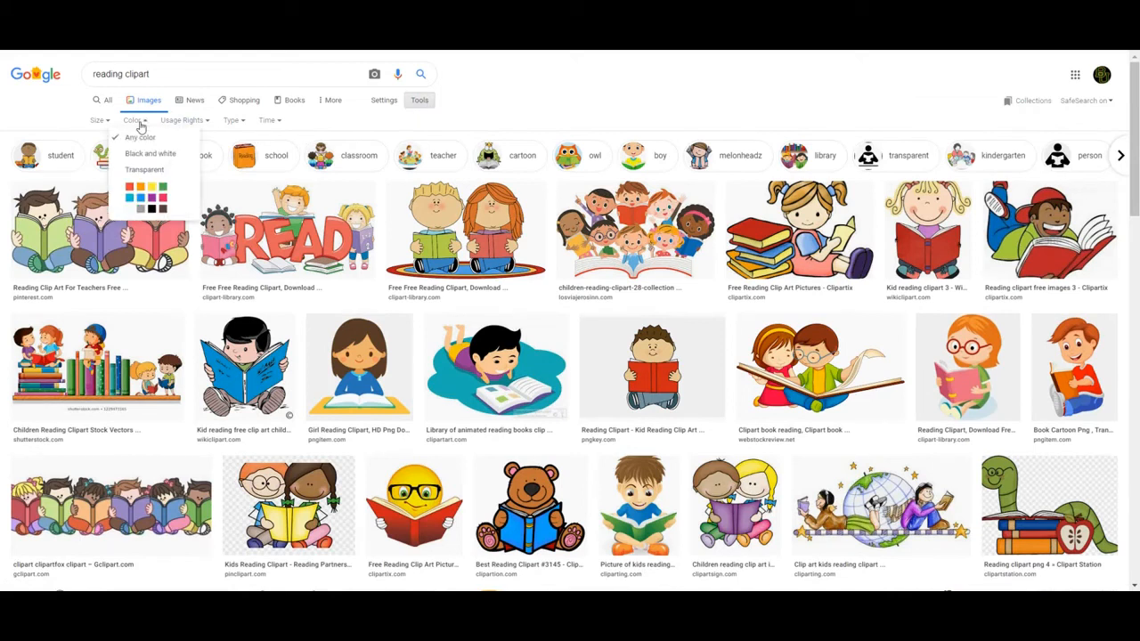
pyautogui.click(148, 170)
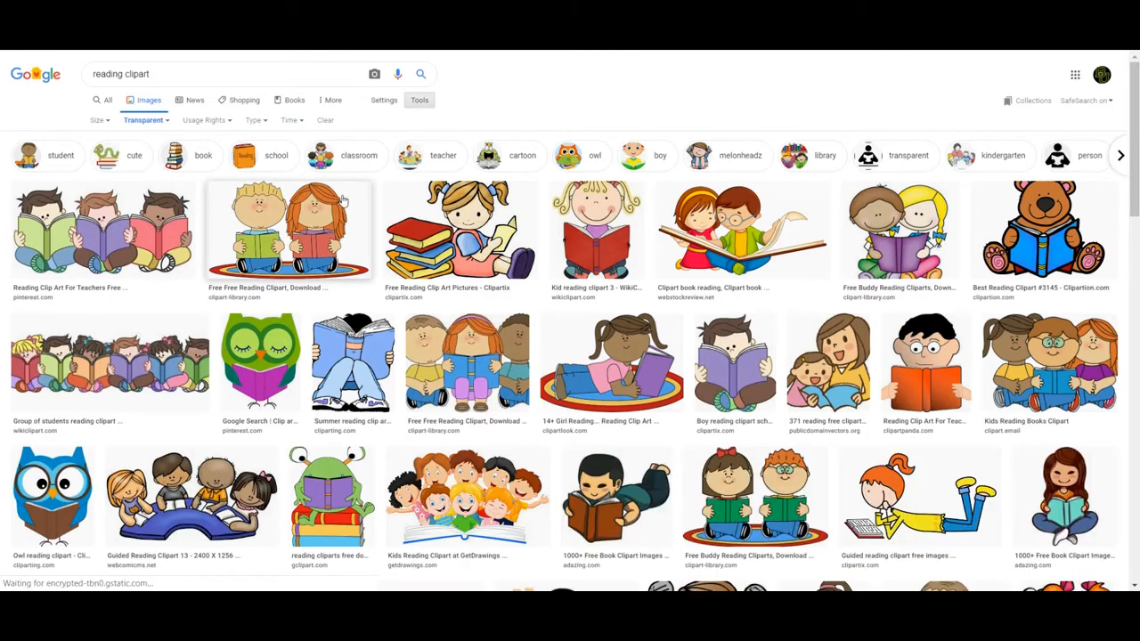
pyautogui.click(215, 125)
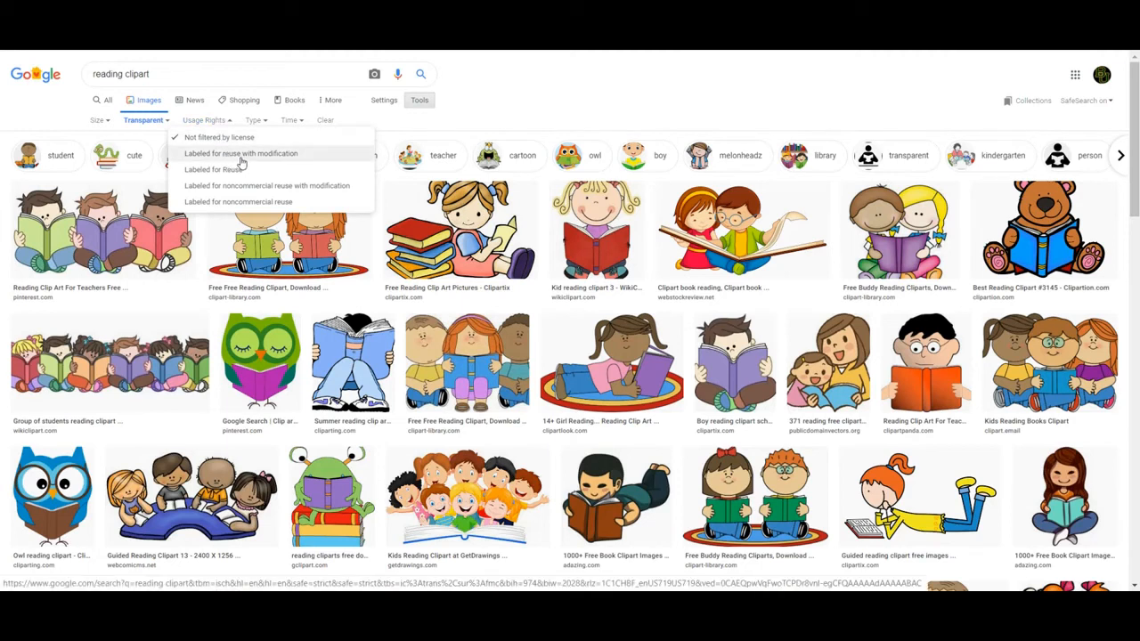
pyautogui.click(230, 203)
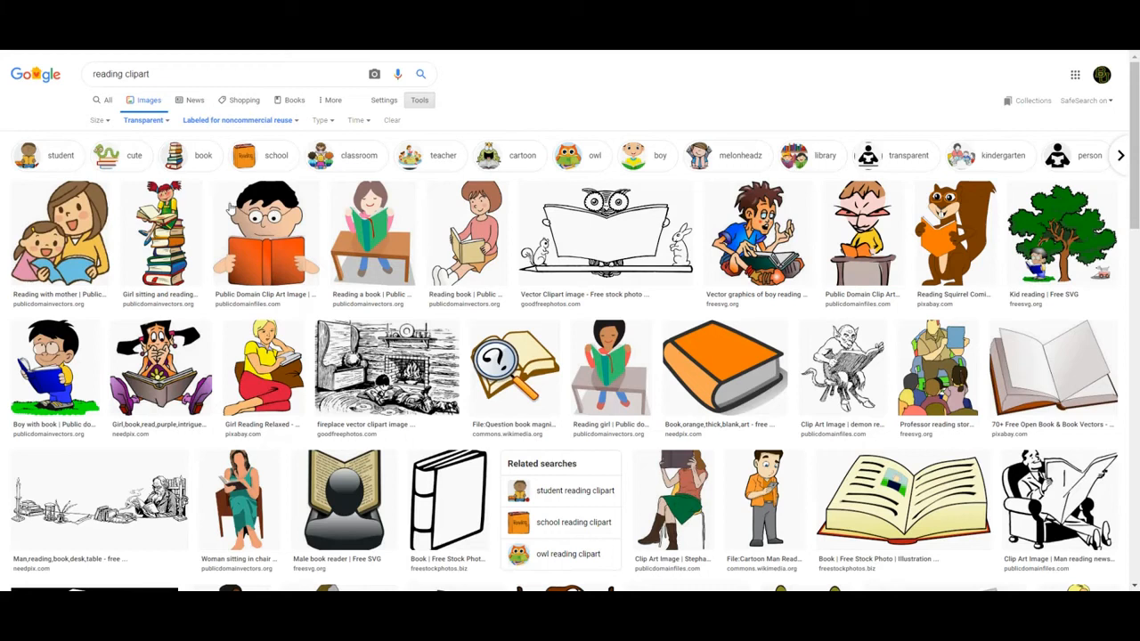
# - Look through the filtered reading clipart results for an image suitable for the badge
pyautogui.scroll(-6, 229, 208)
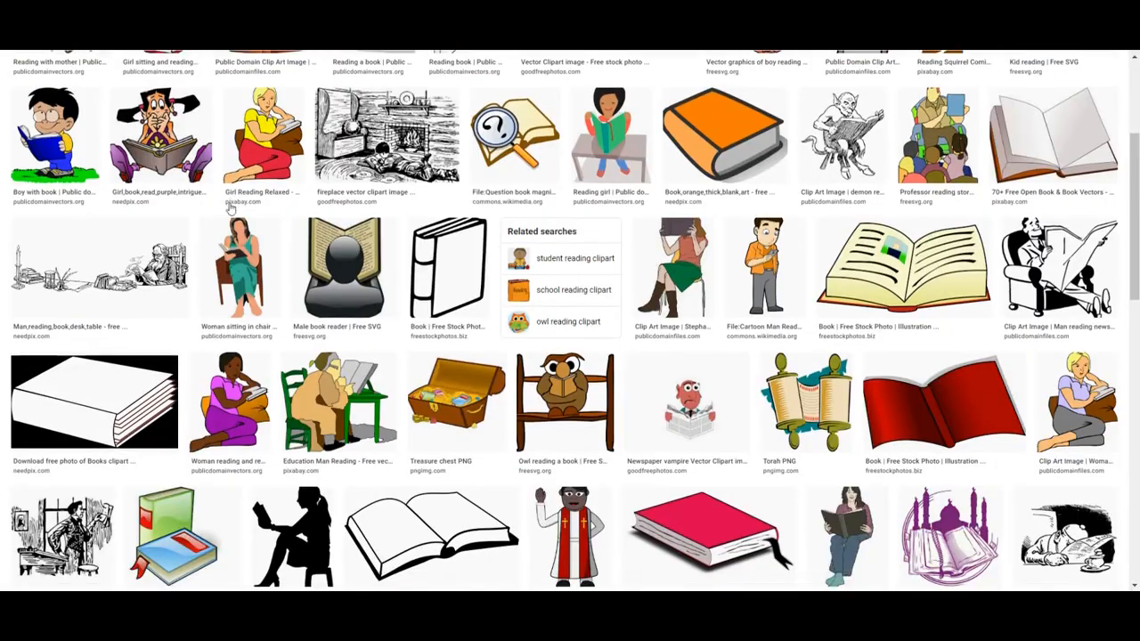
pyautogui.scroll(1, 230, 209)
pyautogui.scroll(4, 230, 209)
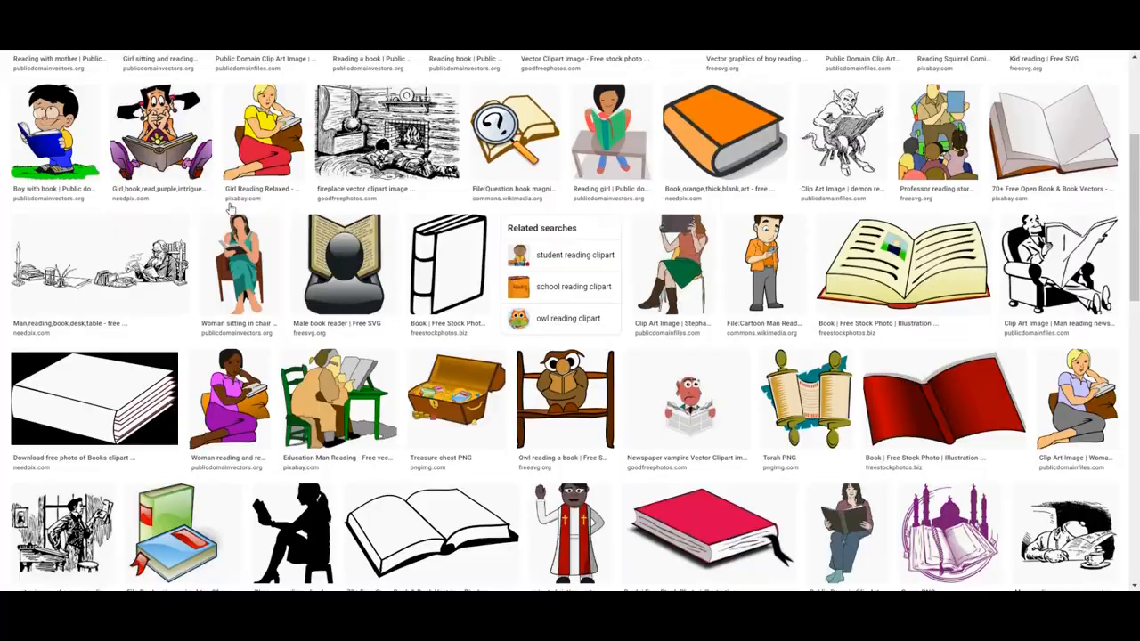
pyautogui.scroll(1, 230, 209)
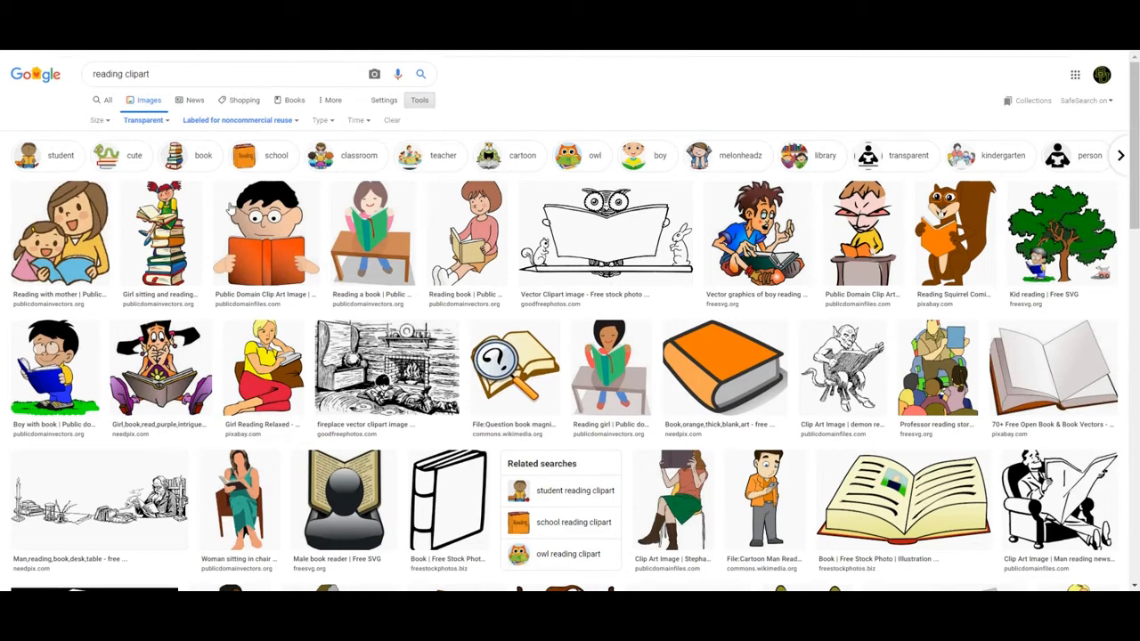
pyautogui.scroll(-2, 350, 376)
pyautogui.scroll(-5, 350, 376)
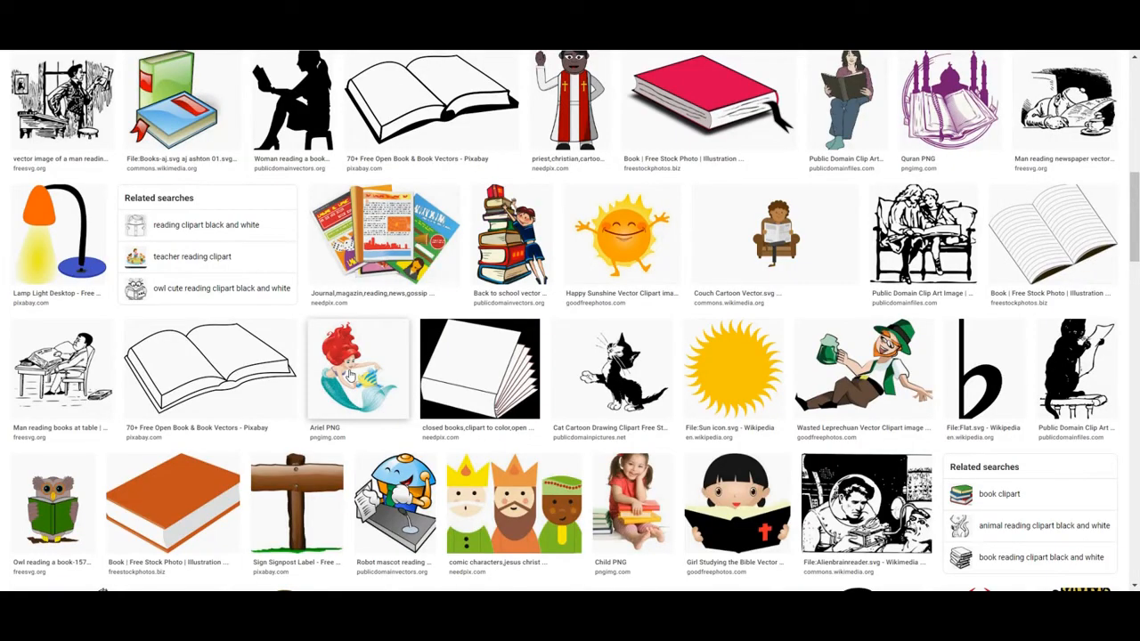
pyautogui.scroll(-4, 350, 375)
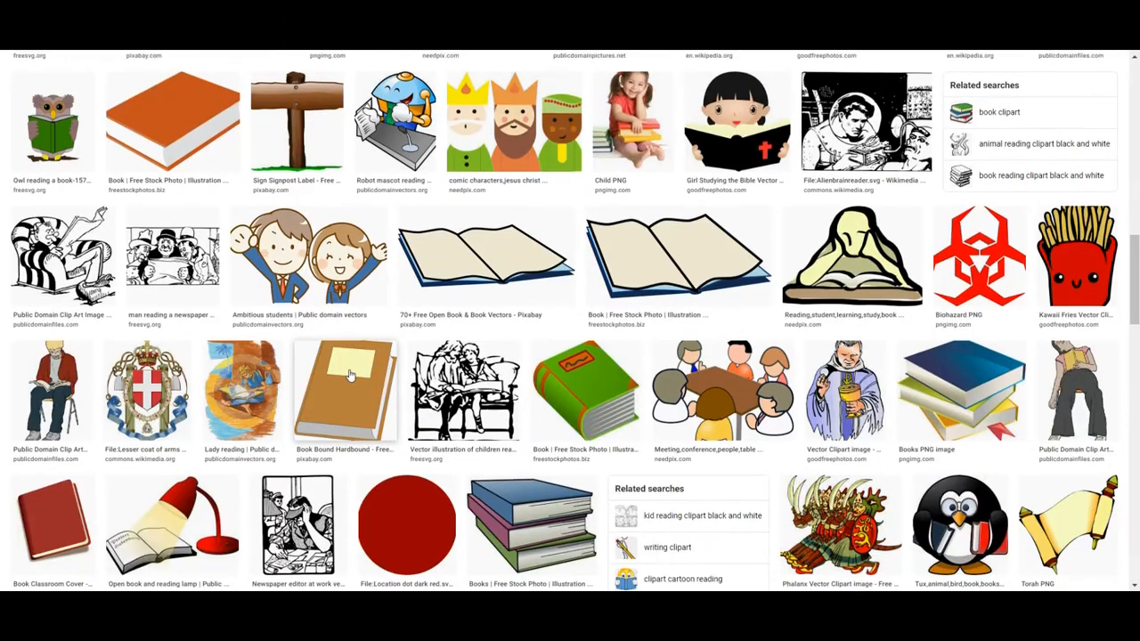
pyautogui.scroll(-1, 350, 376)
pyautogui.scroll(3, 350, 375)
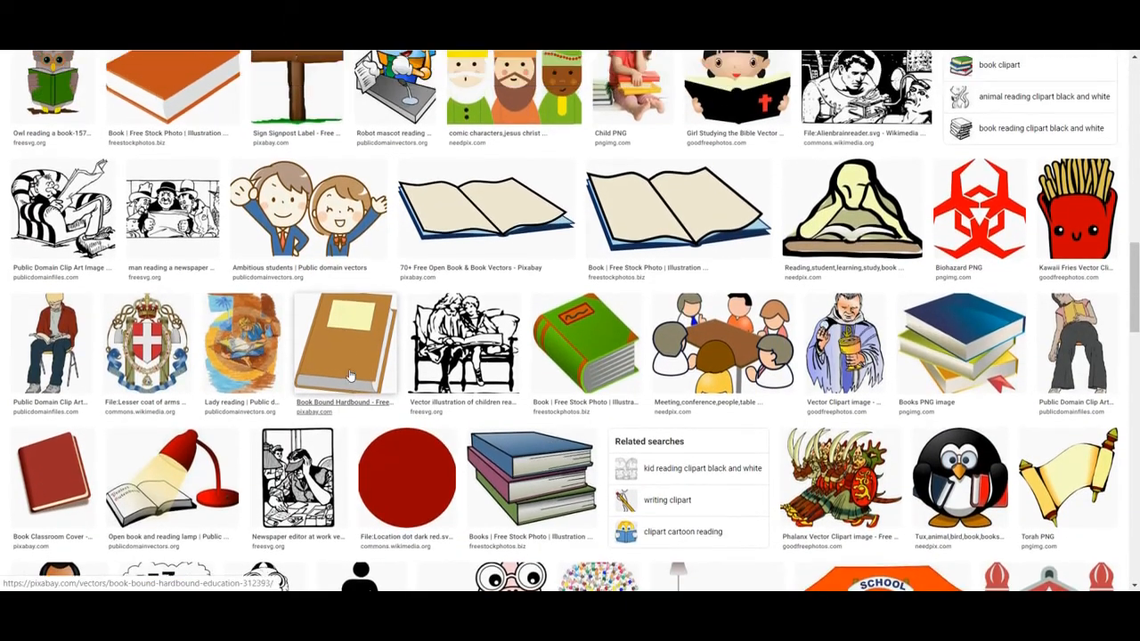
pyautogui.scroll(10, 350, 376)
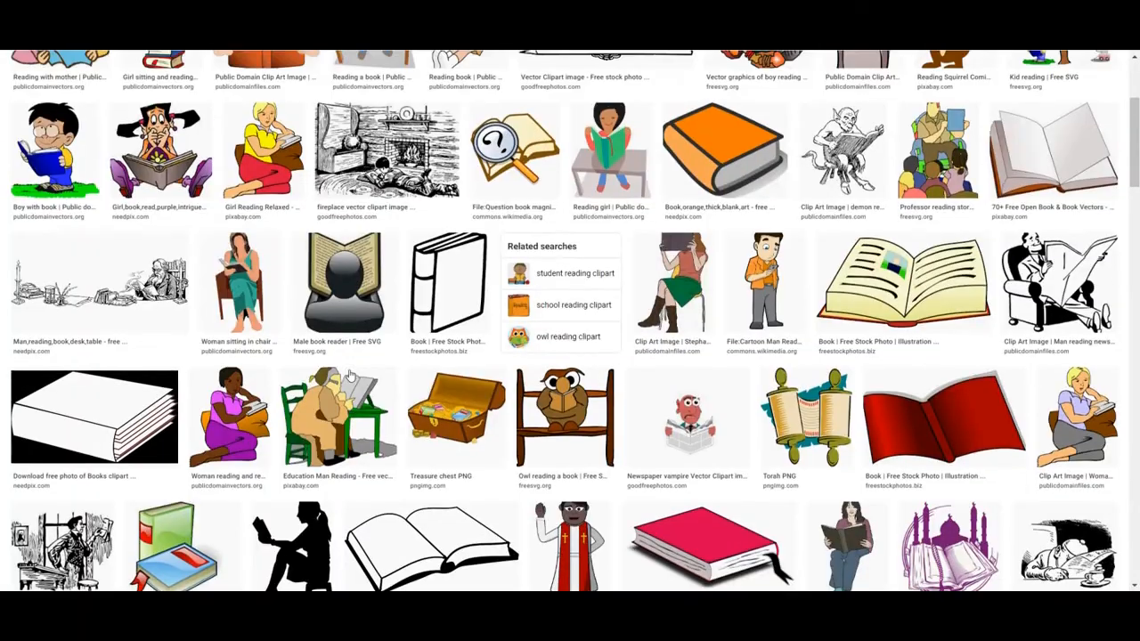
pyautogui.scroll(1, 351, 375)
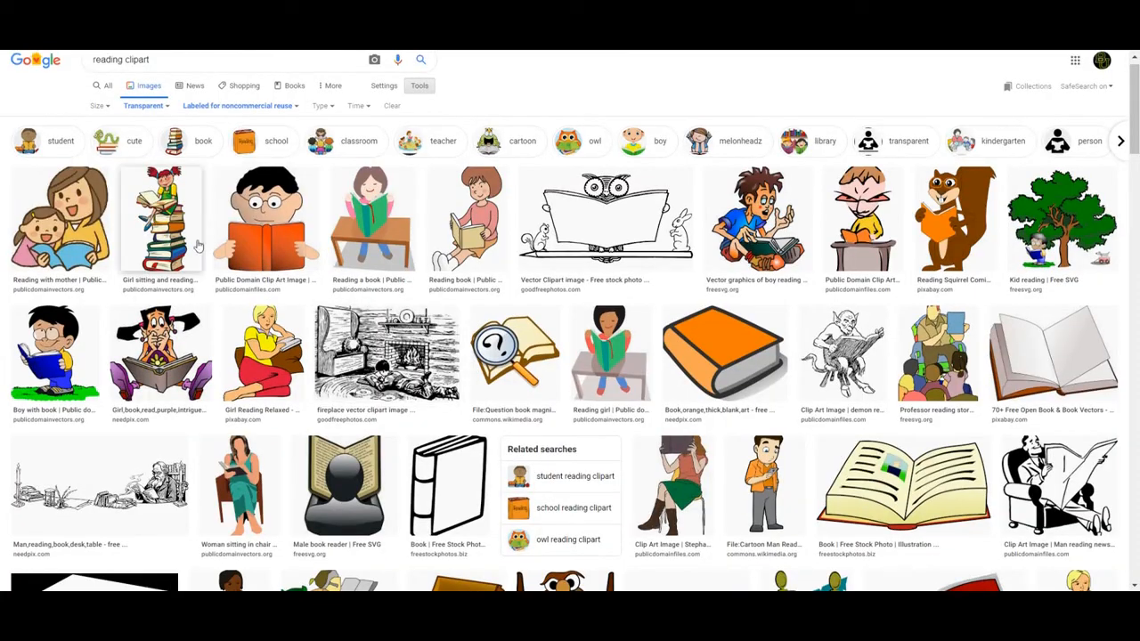
# - Open the clipart of the girl reading on a stack of books and save it to the computer as "reading"
pyautogui.click(170, 235)
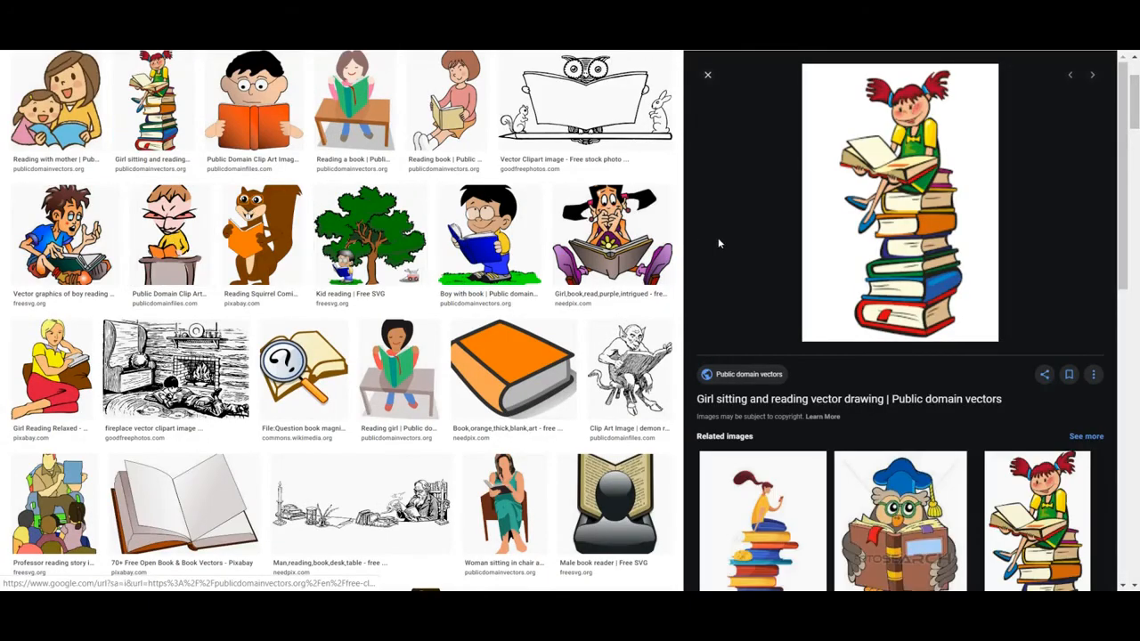
pyautogui.rightClick(925, 326)
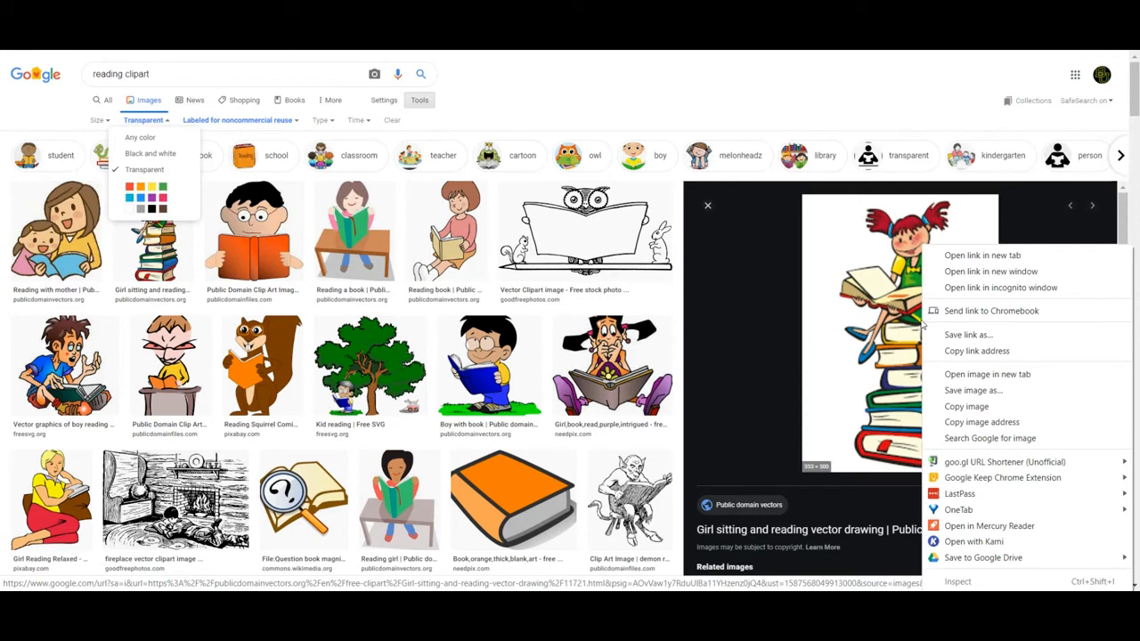
pyautogui.click(957, 392)
pyautogui.click(53, 133)
pyautogui.click(166, 379)
pyautogui.write('reading')
pyautogui.press('Return')
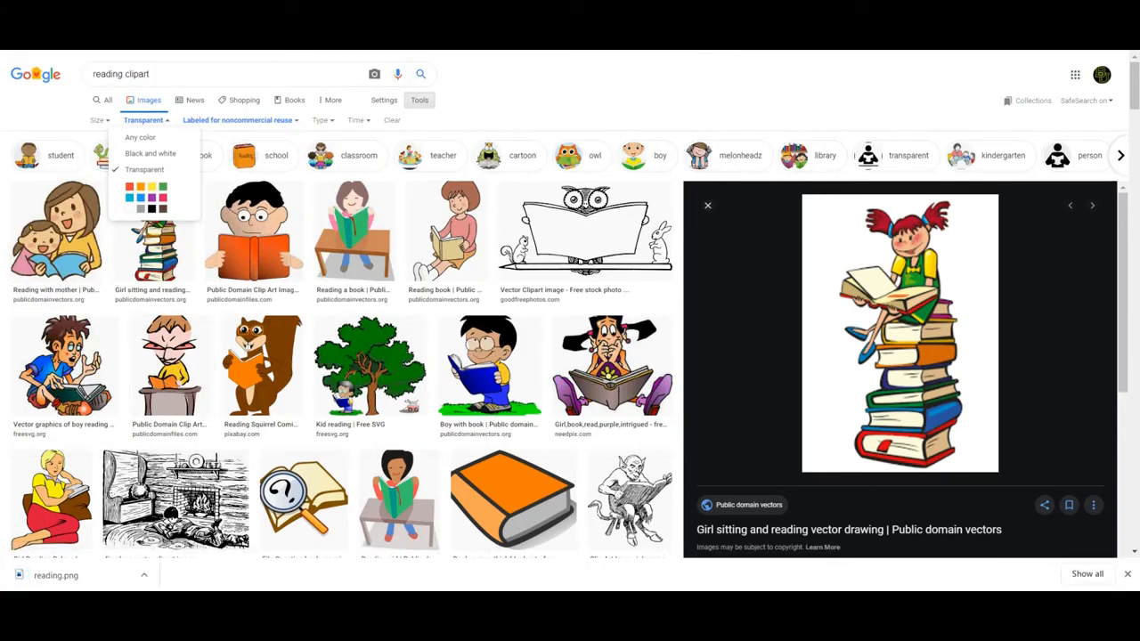
# - Switch back to the drawing and insert the downloaded reading.png from the computer
pyautogui.hotkey('ctrl', 'Tab')
pyautogui.click(491, 262)
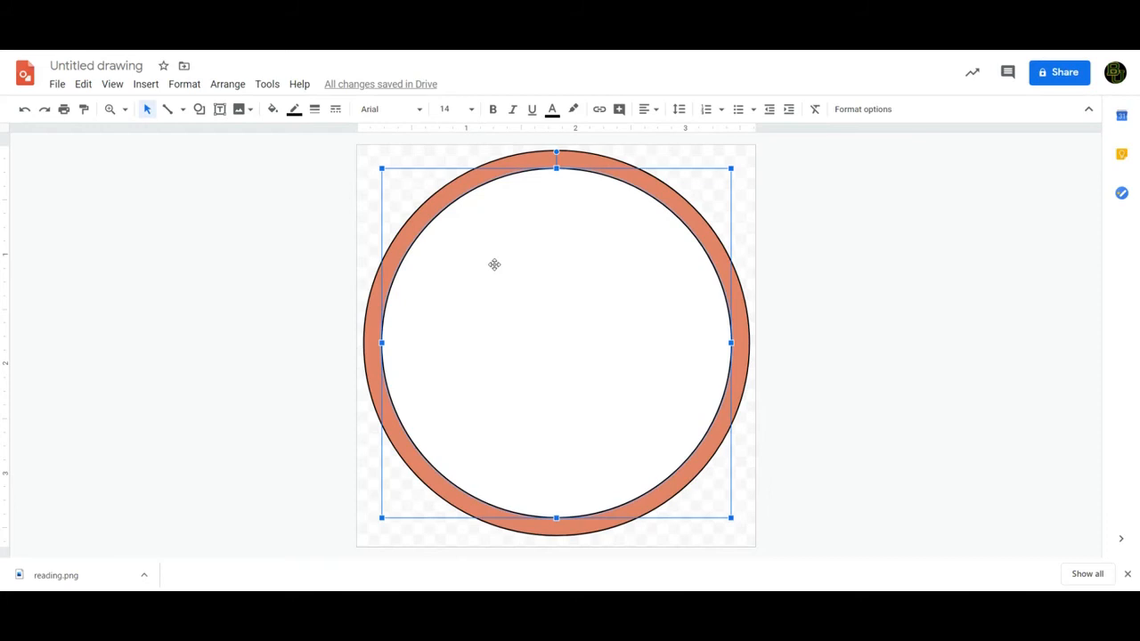
pyautogui.click(145, 84)
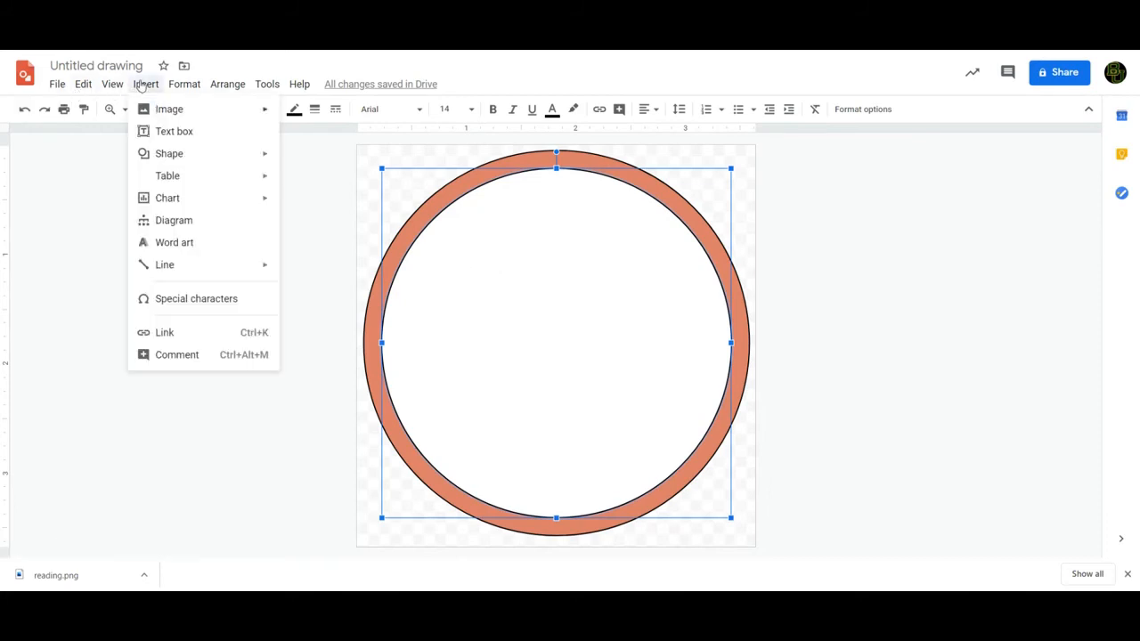
pyautogui.moveTo(158, 111)
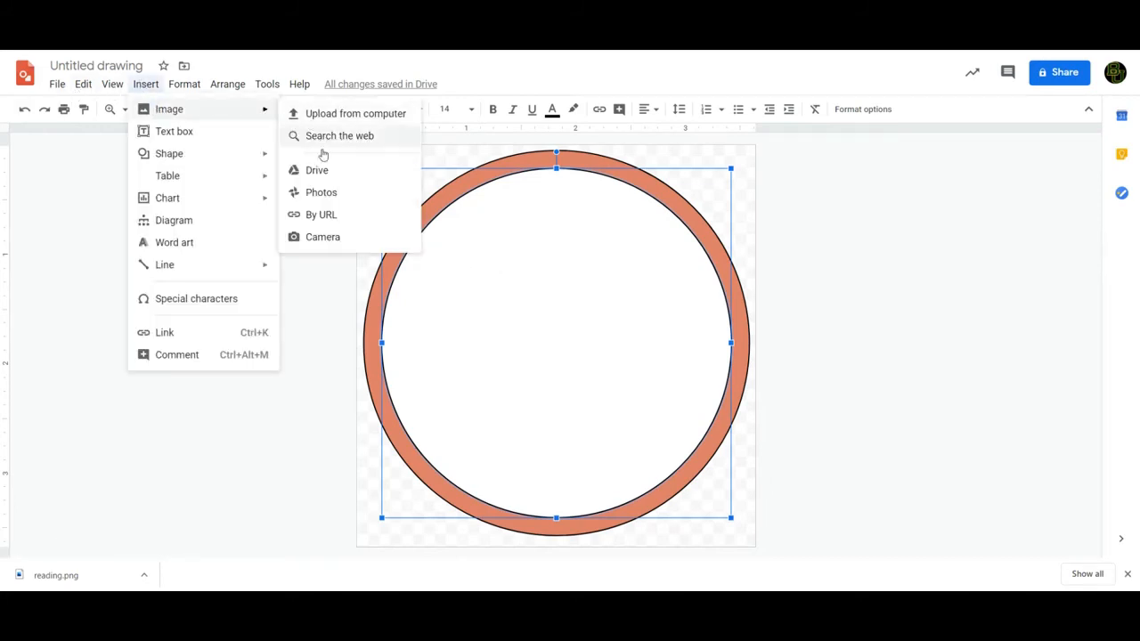
pyautogui.click(349, 118)
pyautogui.doubleClick(487, 258)
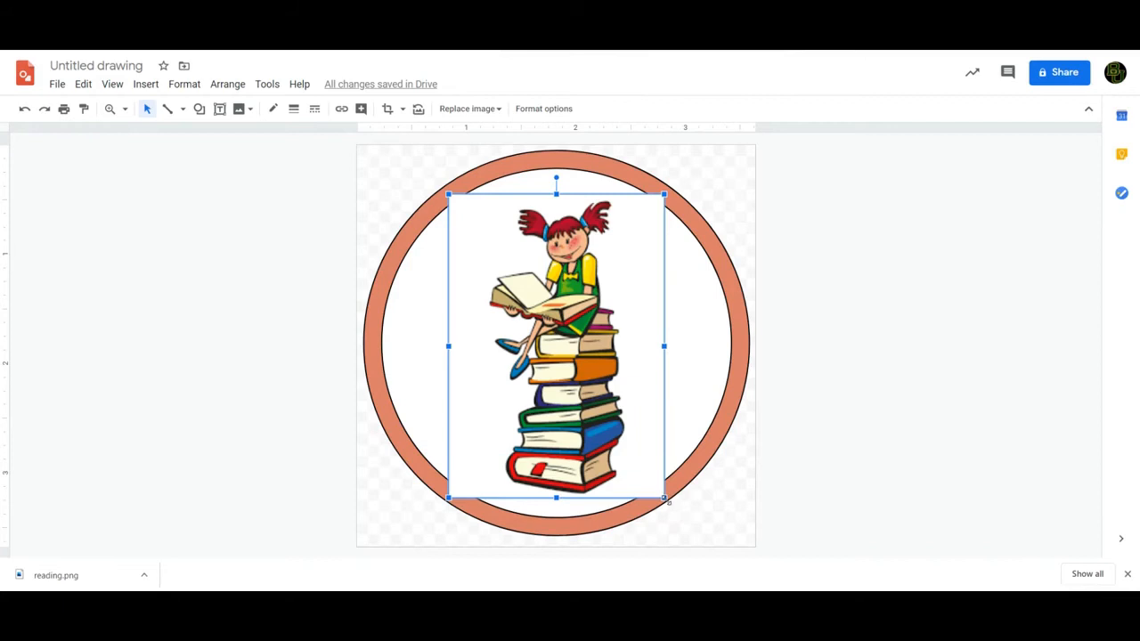
# - Shrink the clipart proportionally to about 1.7 inches wide and center it within the white circle
pyautogui.moveTo(664, 499); pyautogui.dragTo(630, 452)
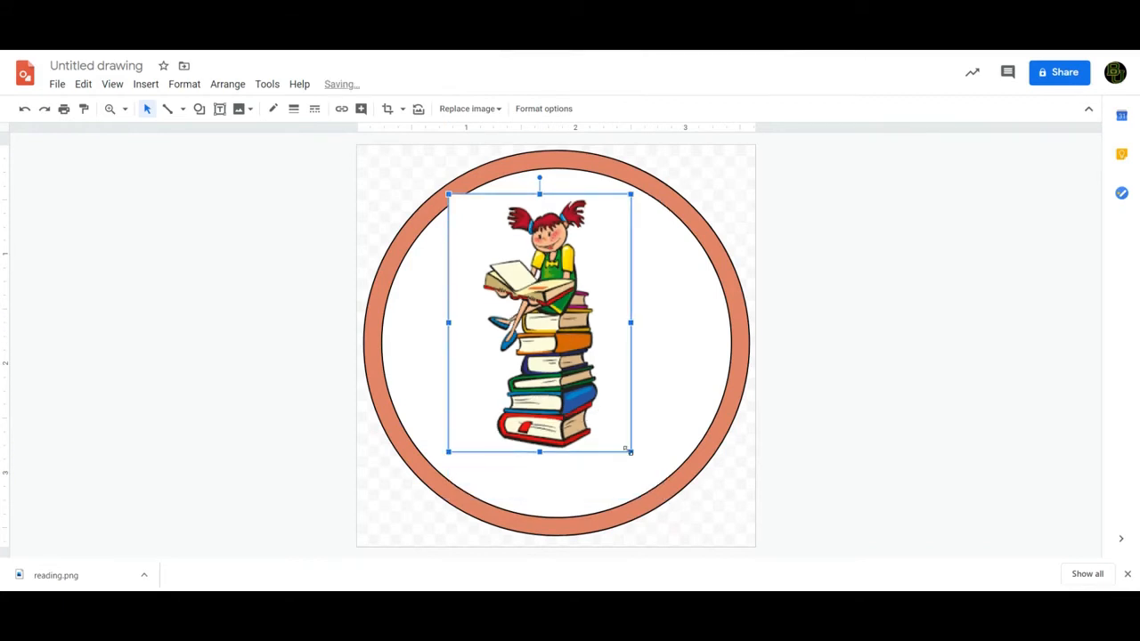
pyautogui.moveTo(589, 374); pyautogui.dragTo(605, 391)
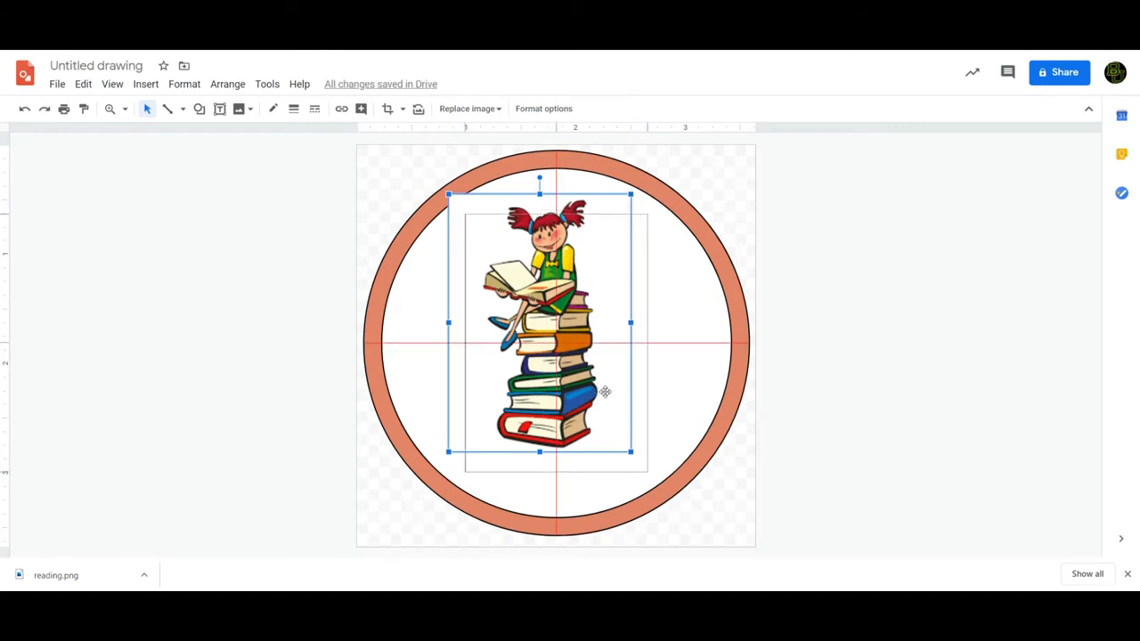
pyautogui.moveTo(605, 391); pyautogui.dragTo(606, 395)
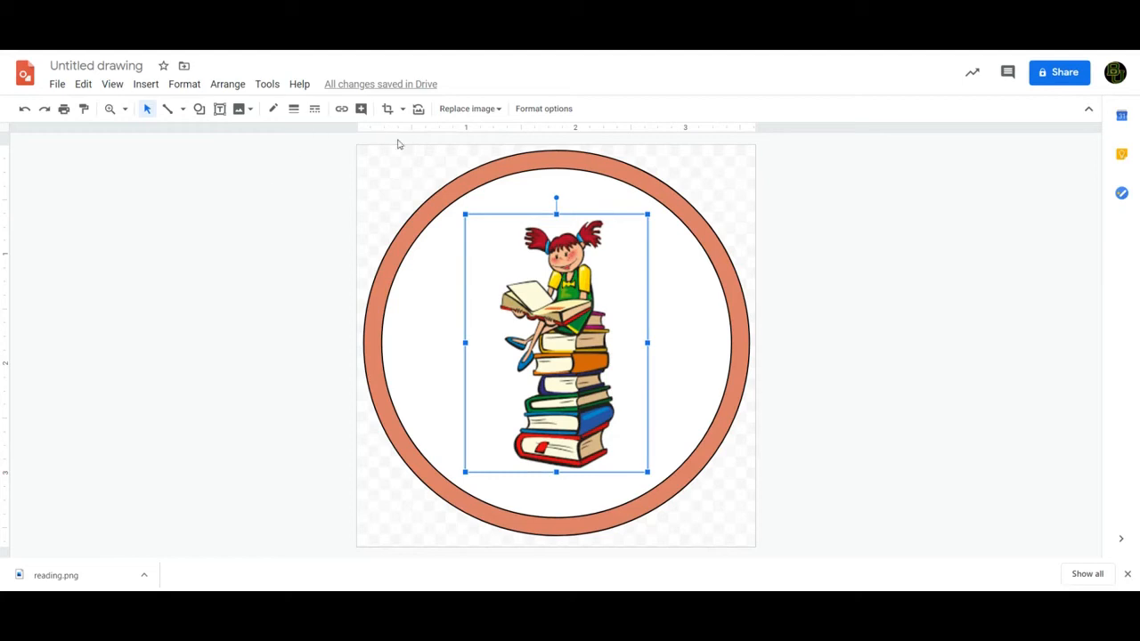
# - Add a text box above the clipart reading "Reading Champ" and widen it so the text fits on one line
pyautogui.click(146, 83)
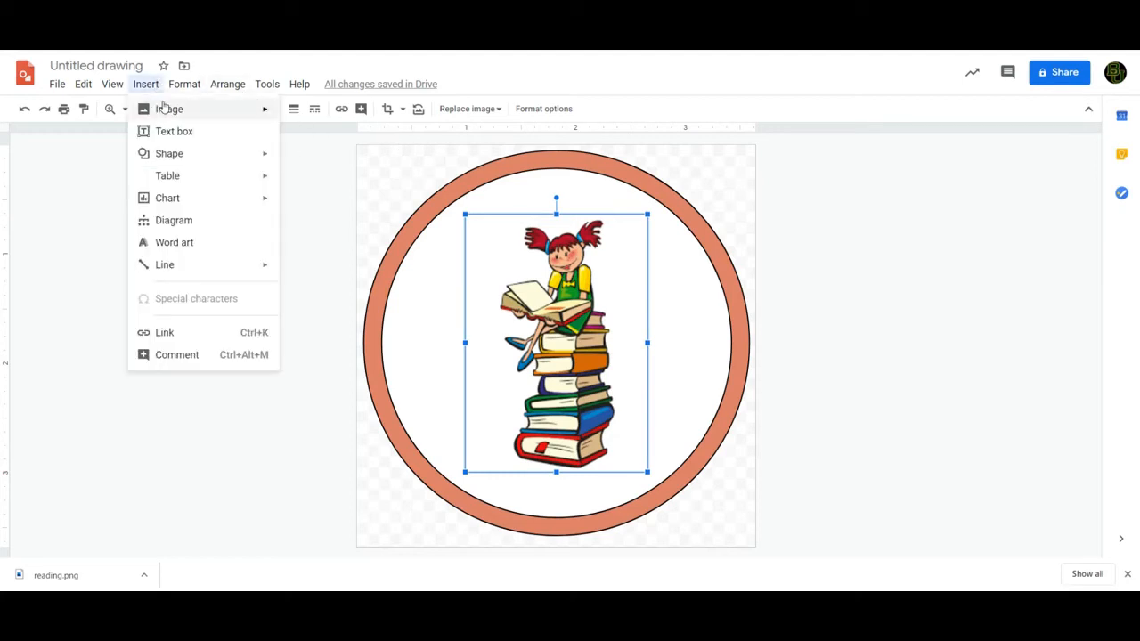
pyautogui.click(165, 131)
pyautogui.moveTo(475, 193); pyautogui.dragTo(651, 220)
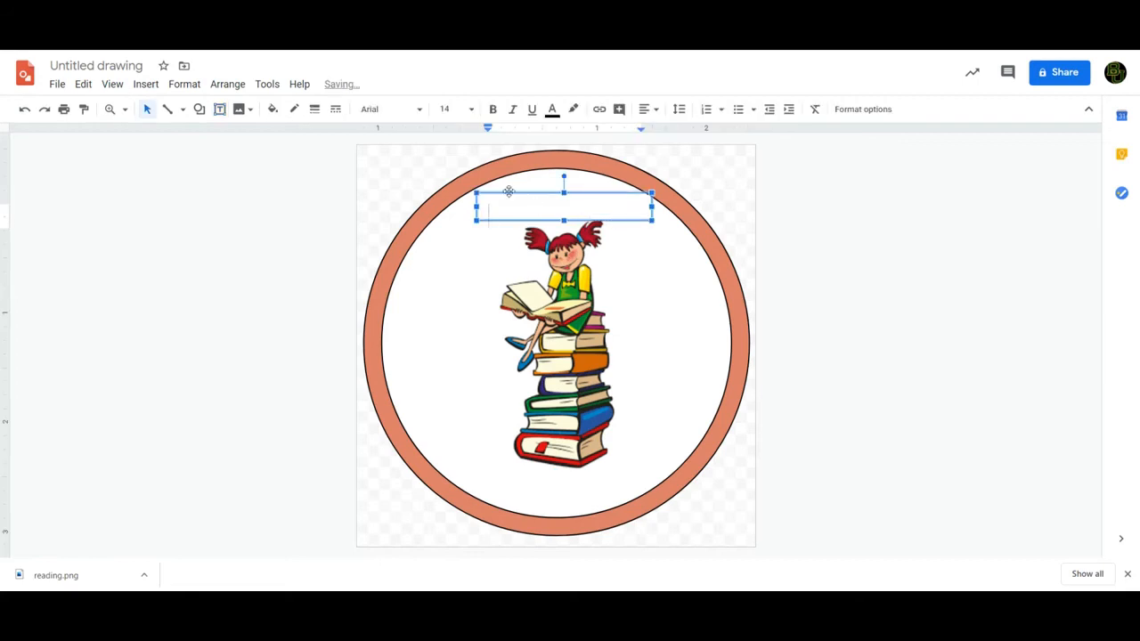
pyautogui.write('Reading Champ')
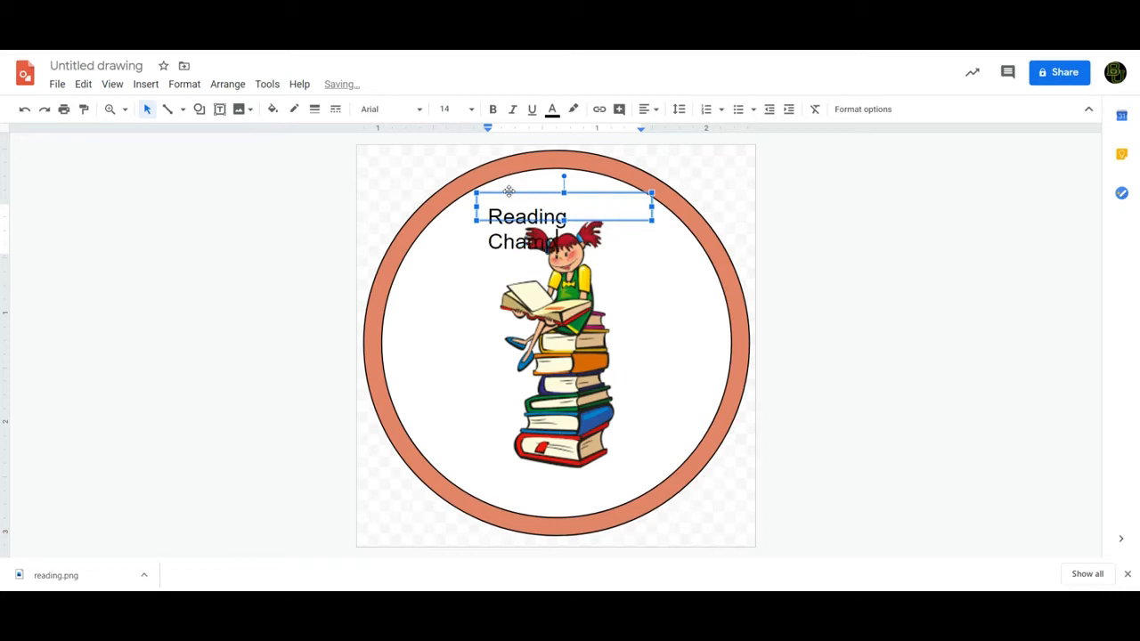
pyautogui.moveTo(467, 207); pyautogui.dragTo(461, 207)
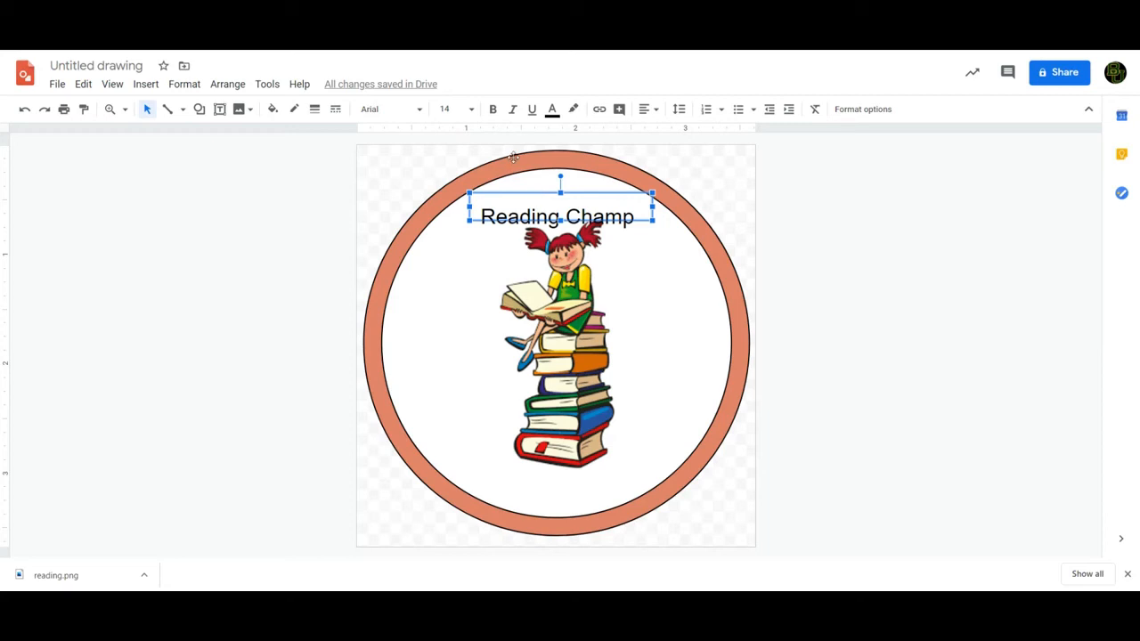
# - Make the "Reading Champ" text bold and adjust its box so both words stay on one line
pyautogui.click(492, 109)
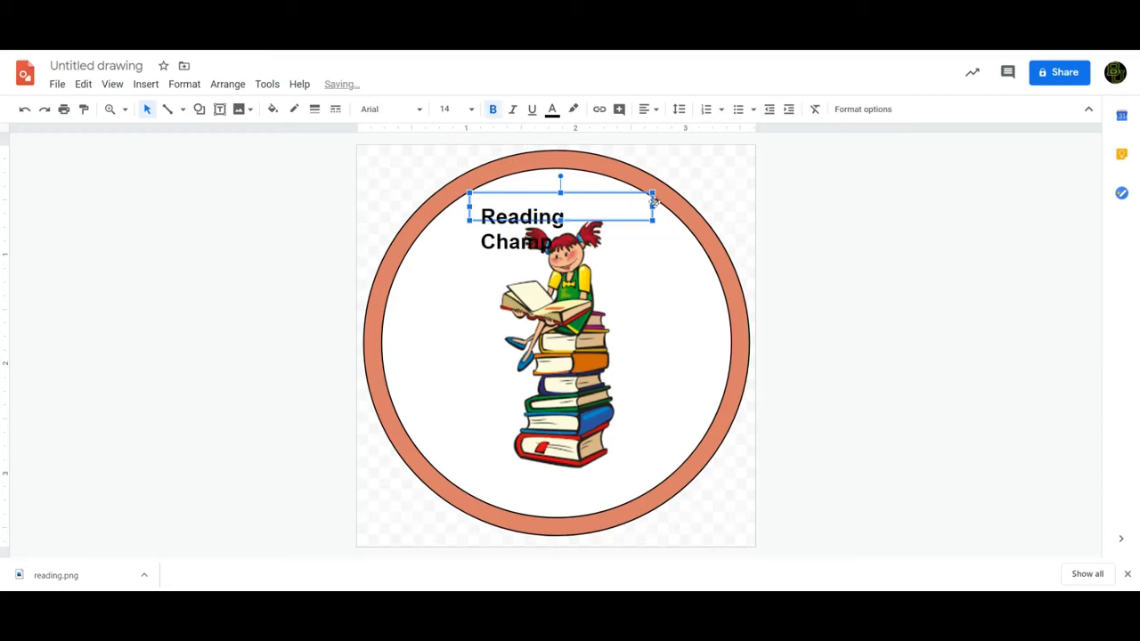
pyautogui.moveTo(654, 207); pyautogui.dragTo(566, 223)
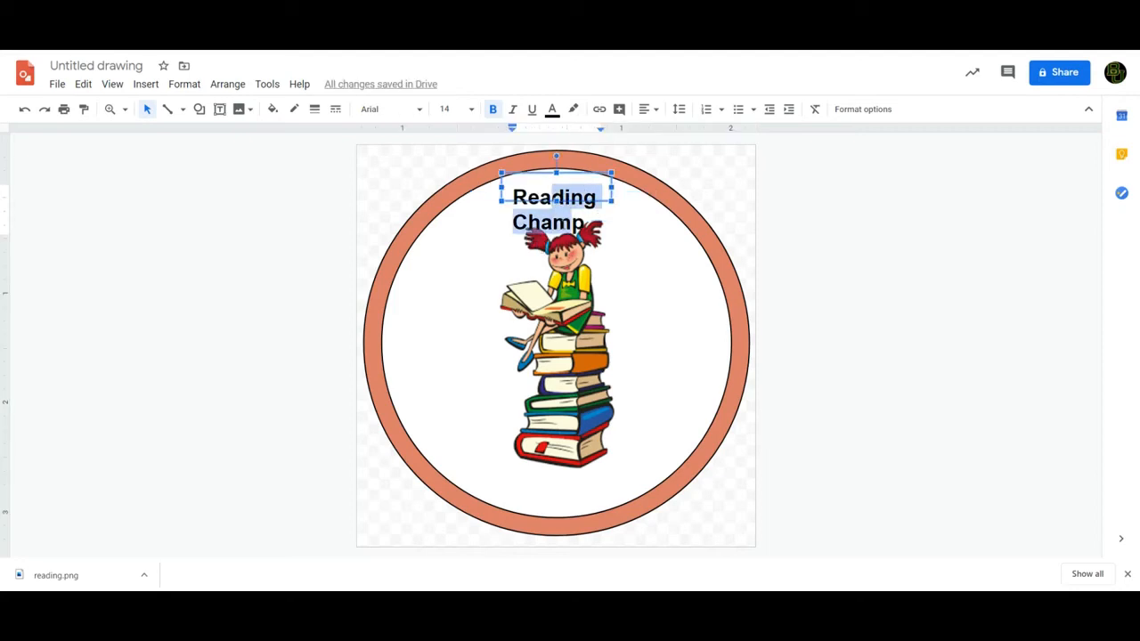
pyautogui.click(503, 195)
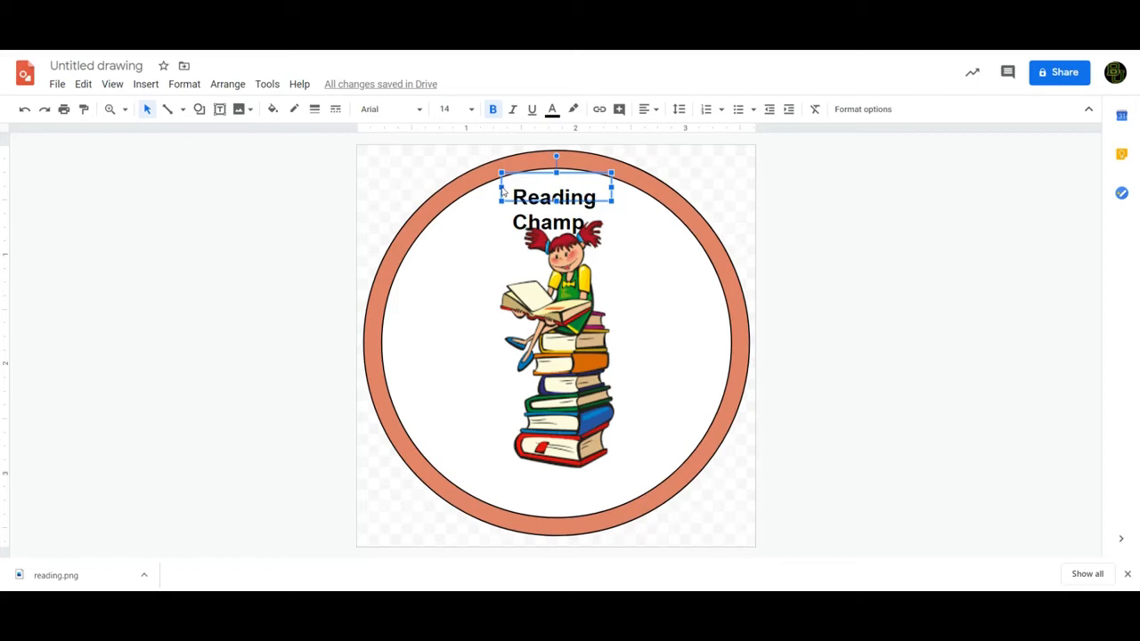
pyautogui.moveTo(501, 186); pyautogui.dragTo(471, 199)
# - Set "Reading Champ" to Berkshire Swash at size 18, and reposition and widen its box to span one line across the circle
pyautogui.click(420, 110)
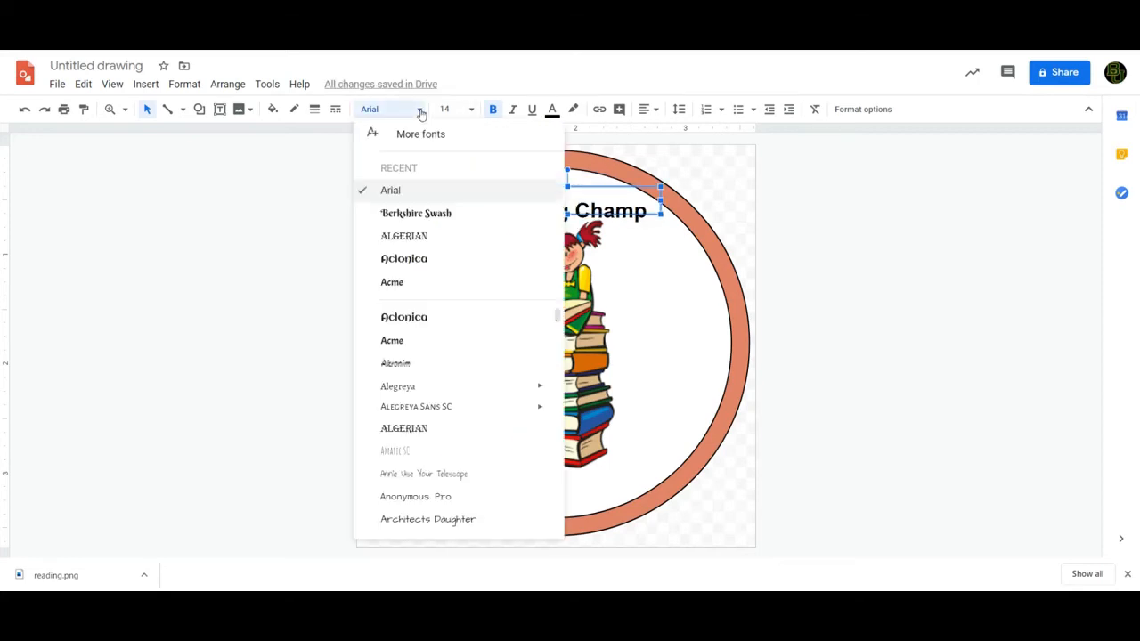
pyautogui.click(425, 214)
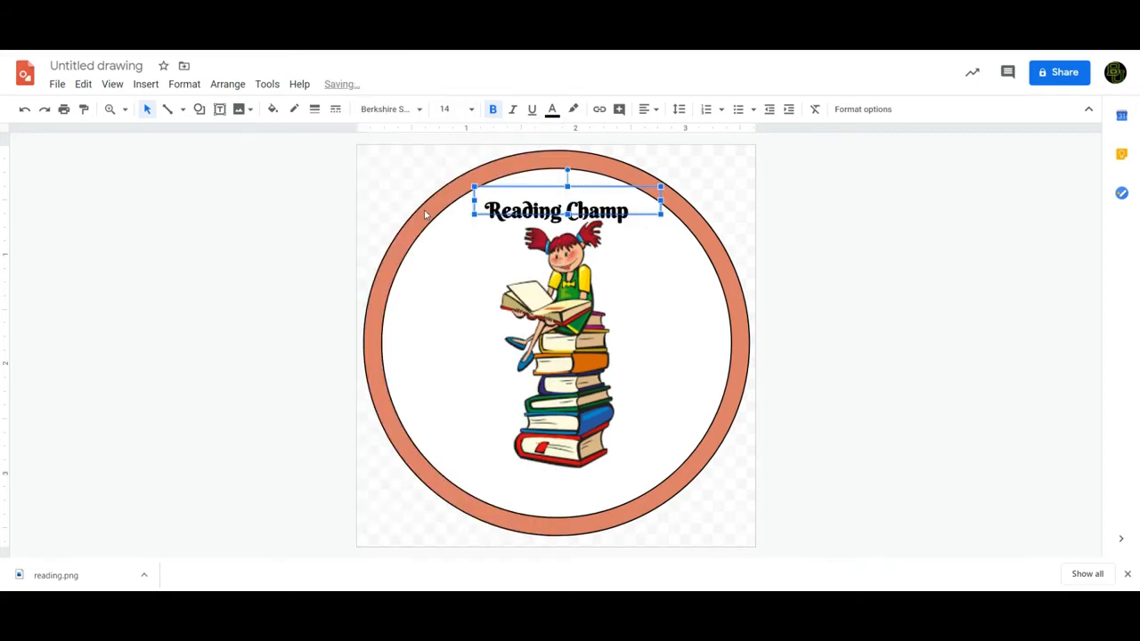
pyautogui.press('Up')
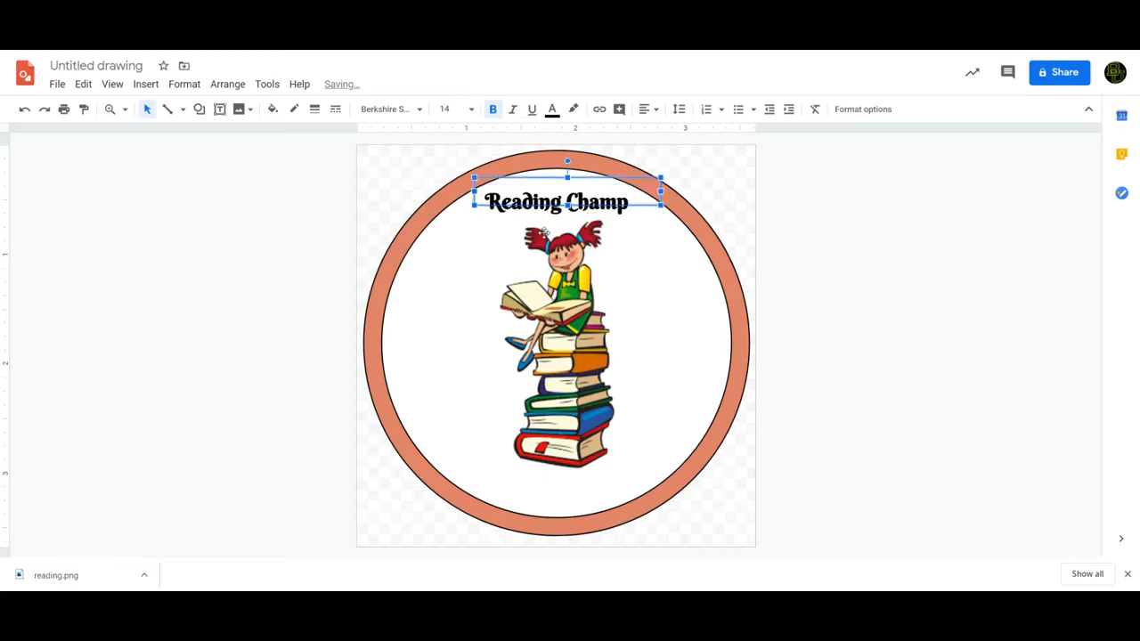
pyautogui.click(472, 108)
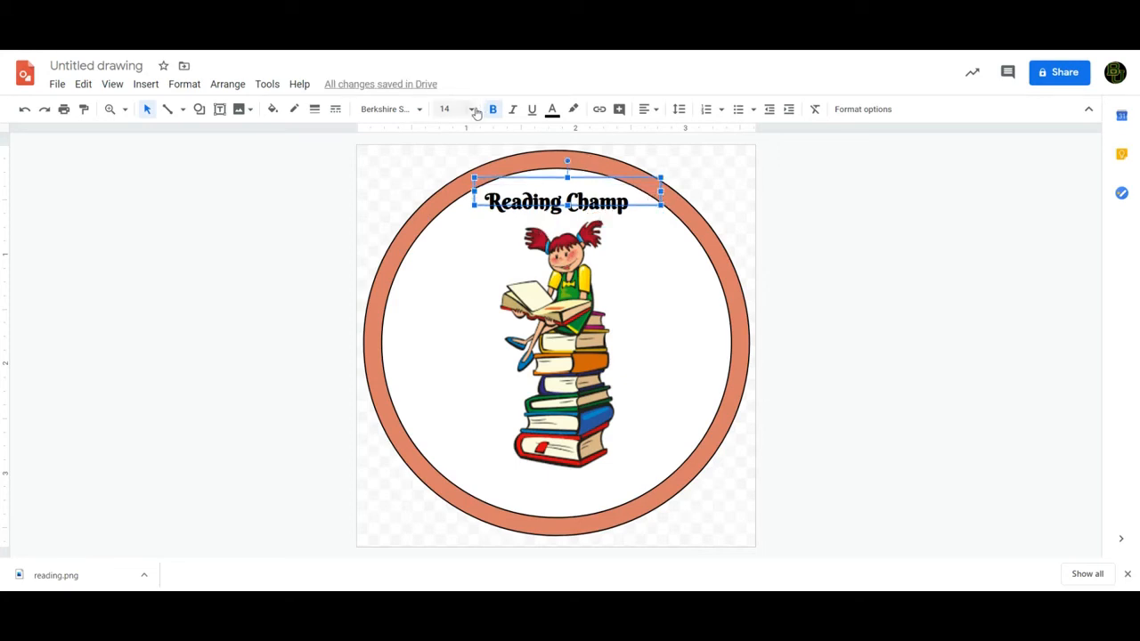
pyautogui.click(449, 312)
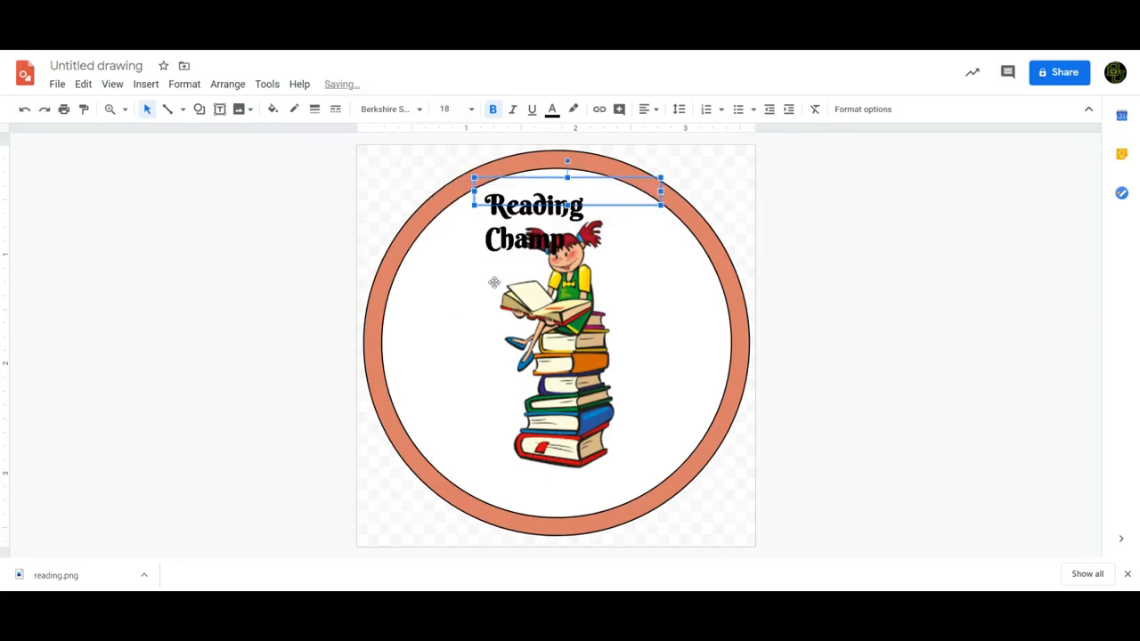
pyautogui.moveTo(661, 192); pyautogui.dragTo(666, 192)
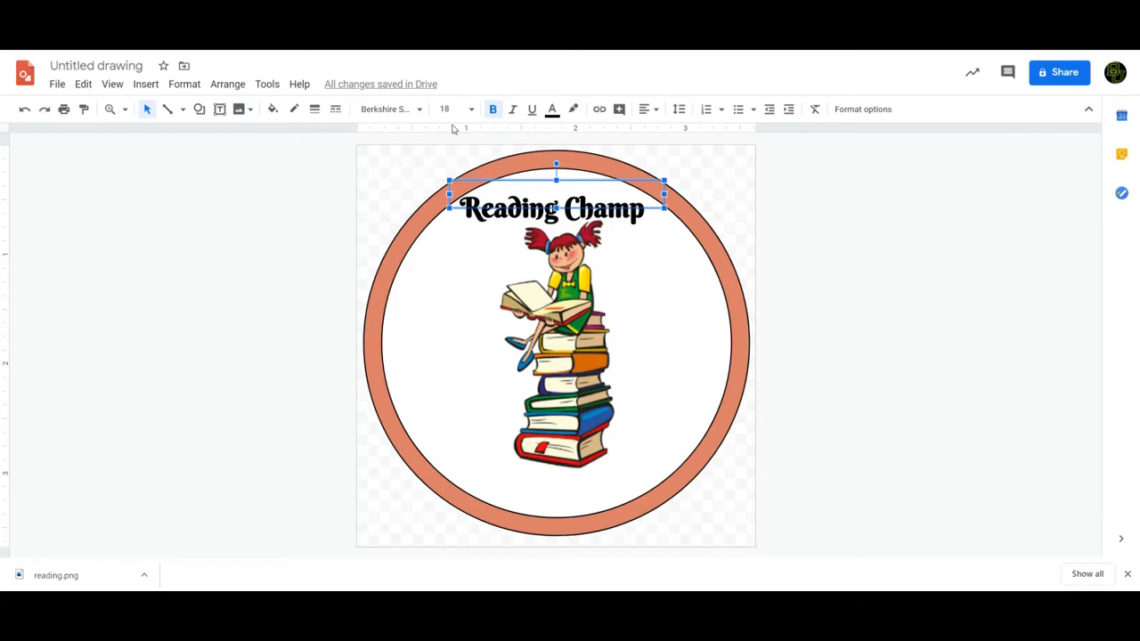
# - Add a text box near the bottom of the white circle reading "Bronze Medal"
pyautogui.click(140, 88)
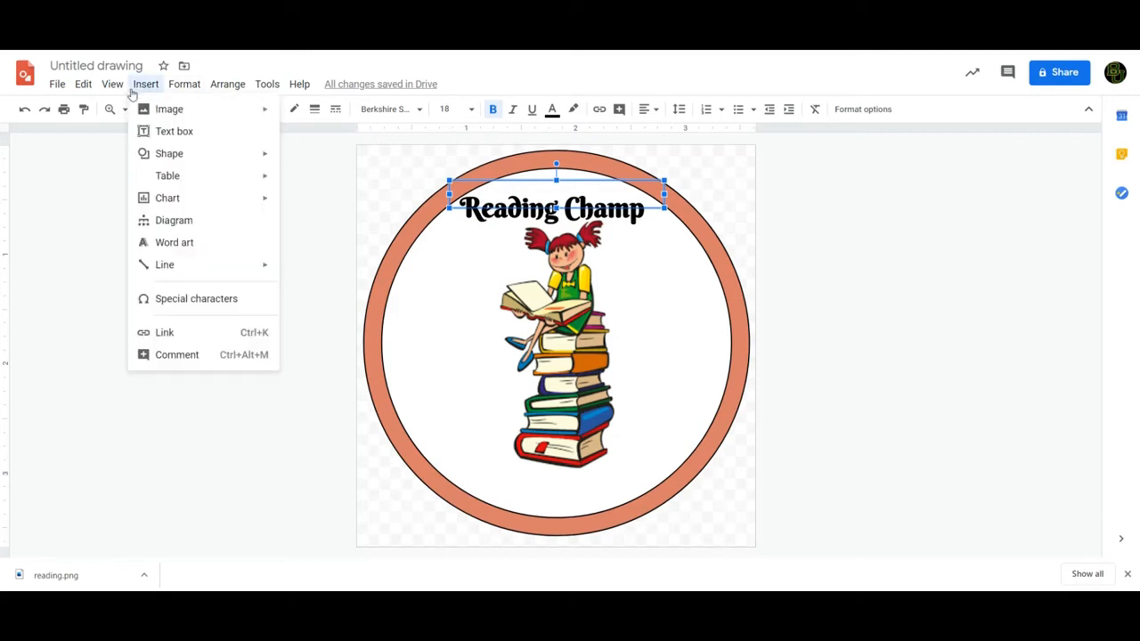
pyautogui.click(163, 131)
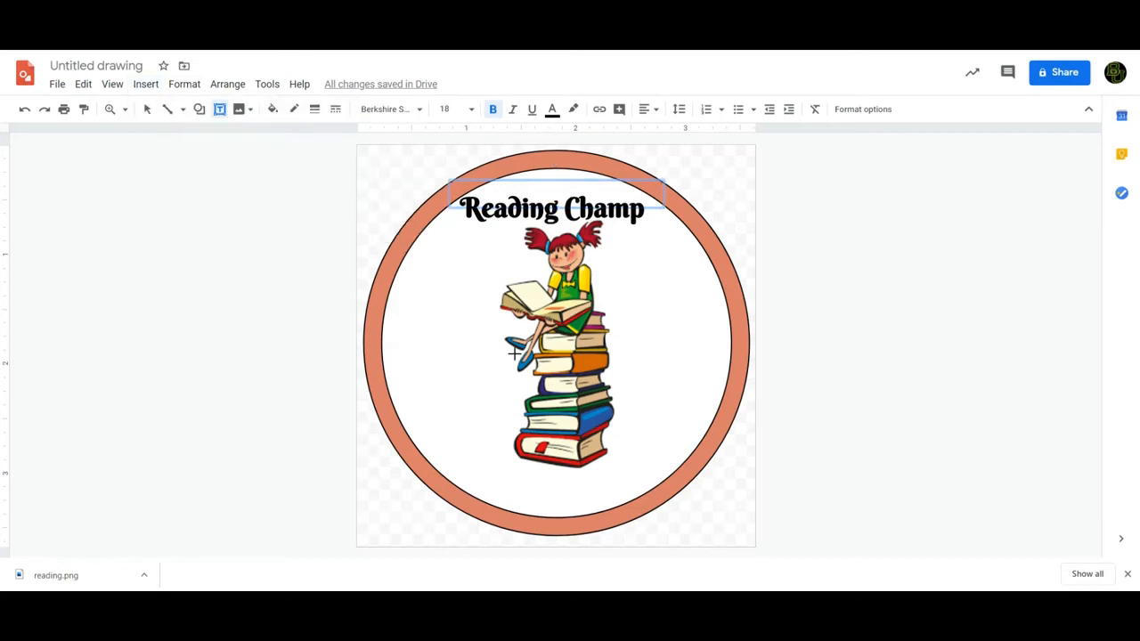
pyautogui.moveTo(455, 457); pyautogui.dragTo(618, 475)
pyautogui.write('Bronze Medal')
pyautogui.click(706, 499)
# - Center-align the text in both the "Reading Champ" and "Bronze Medal" boxes
pyautogui.click(559, 479)
pyautogui.click(572, 212)
pyautogui.click(655, 110)
pyautogui.click(667, 131)
pyautogui.click(532, 478)
pyautogui.tripleClick(595, 480)
pyautogui.click(655, 111)
pyautogui.click(671, 130)
# - Format "Bronze Medal" as bold Berkshire Swash at size 18, then widen its box and center it below the clipart
pyautogui.click(419, 109)
pyautogui.click(521, 187)
pyautogui.click(492, 109)
pyautogui.click(470, 109)
pyautogui.click(449, 312)
pyautogui.moveTo(618, 474); pyautogui.dragTo(653, 475)
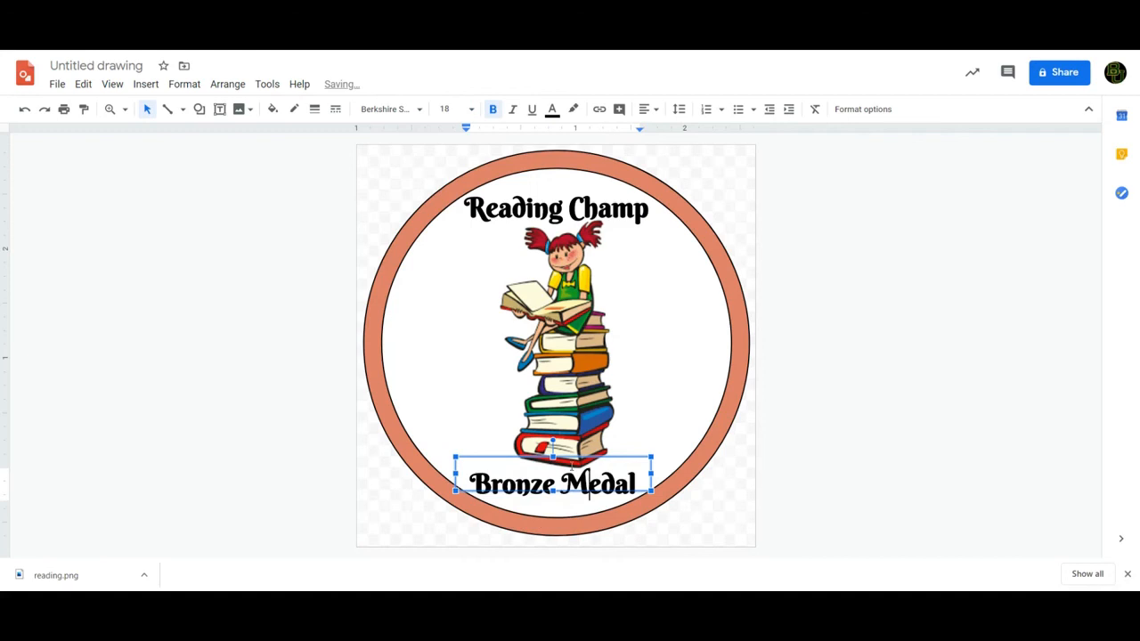
pyautogui.moveTo(568, 457); pyautogui.dragTo(574, 463)
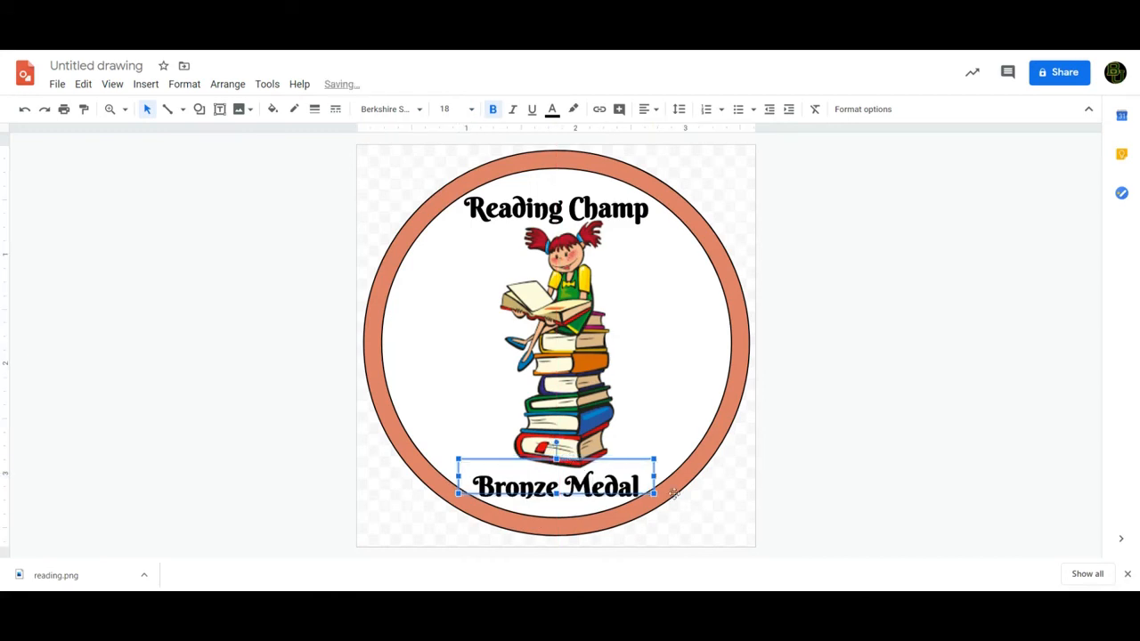
# - Rename the untitled drawing as "Reading Champ - Bronze Medal"
pyautogui.click(648, 533)
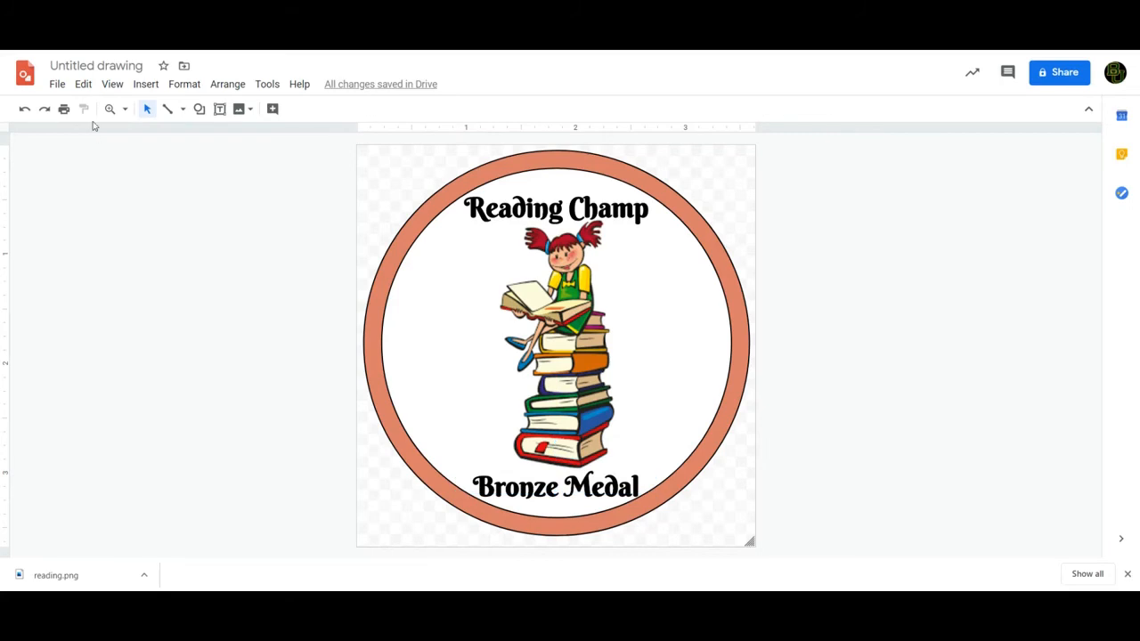
pyautogui.click(89, 65)
pyautogui.write('Reading Champ - Bronze Medal')
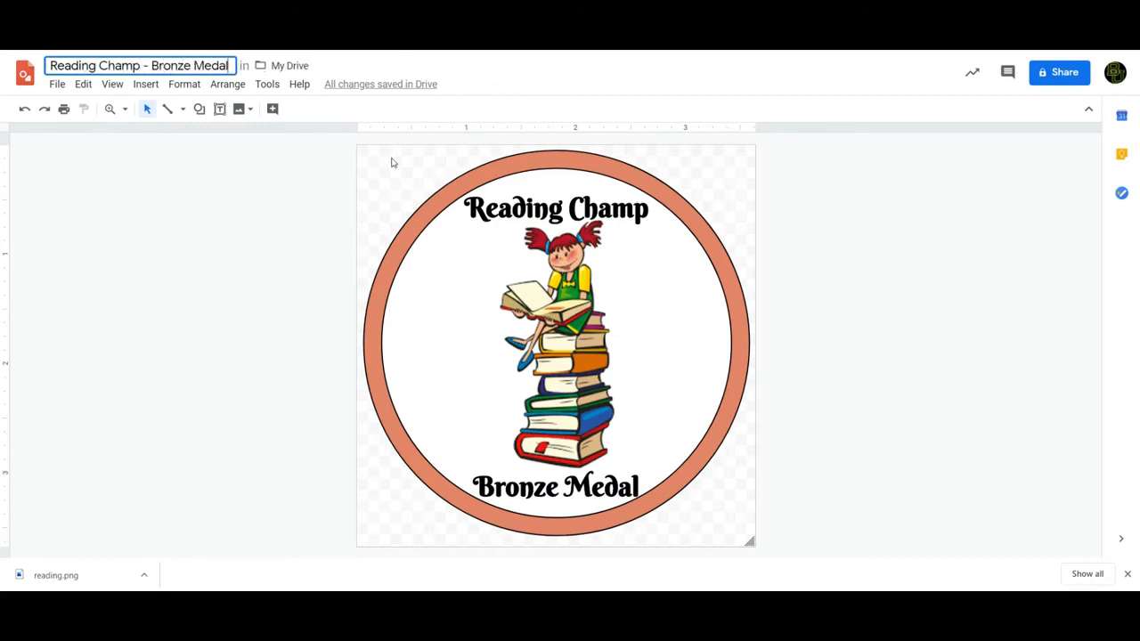
pyautogui.click(380, 174)
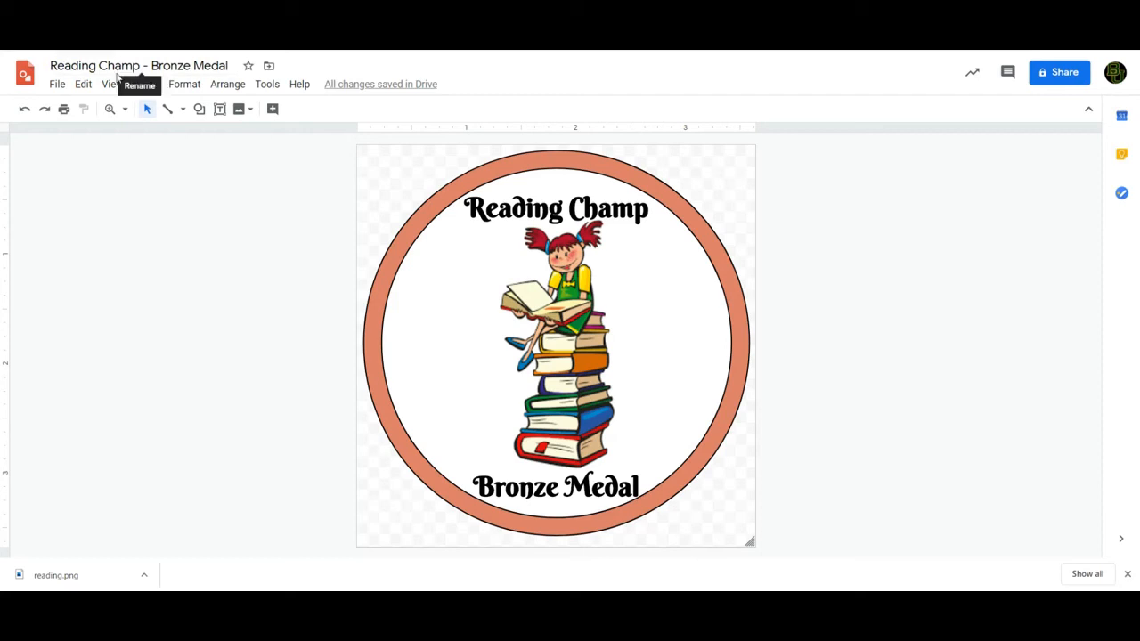
# - Make a copy of the bronze medal drawing in My Drive, keeping the suggested name "Copy of Reading Champ - Bronze Medal"
pyautogui.click(55, 86)
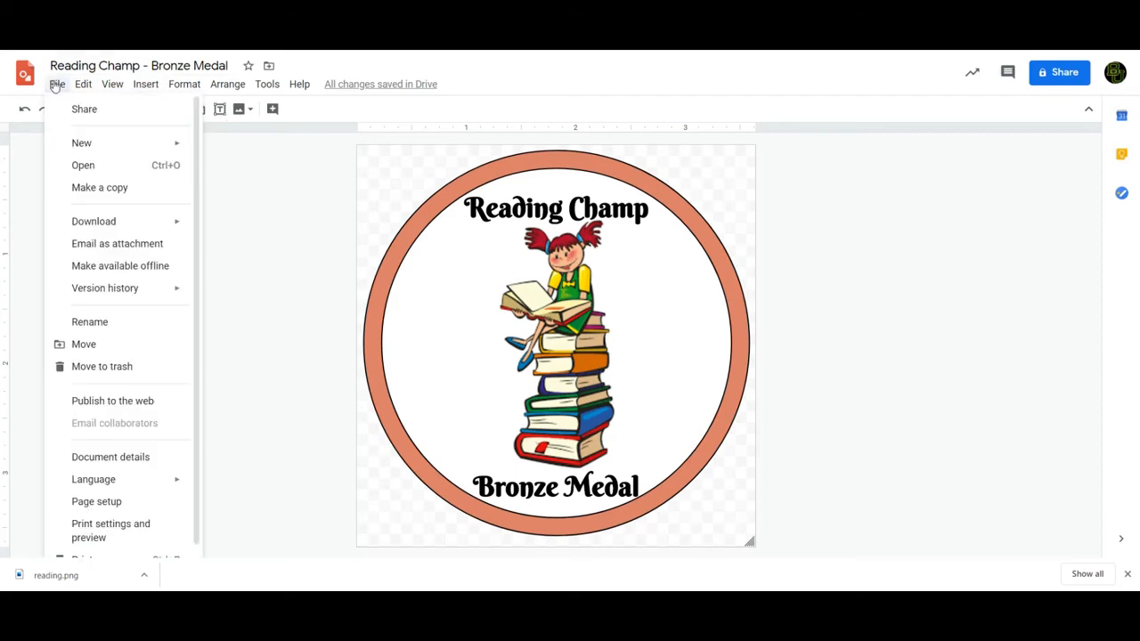
pyautogui.click(99, 188)
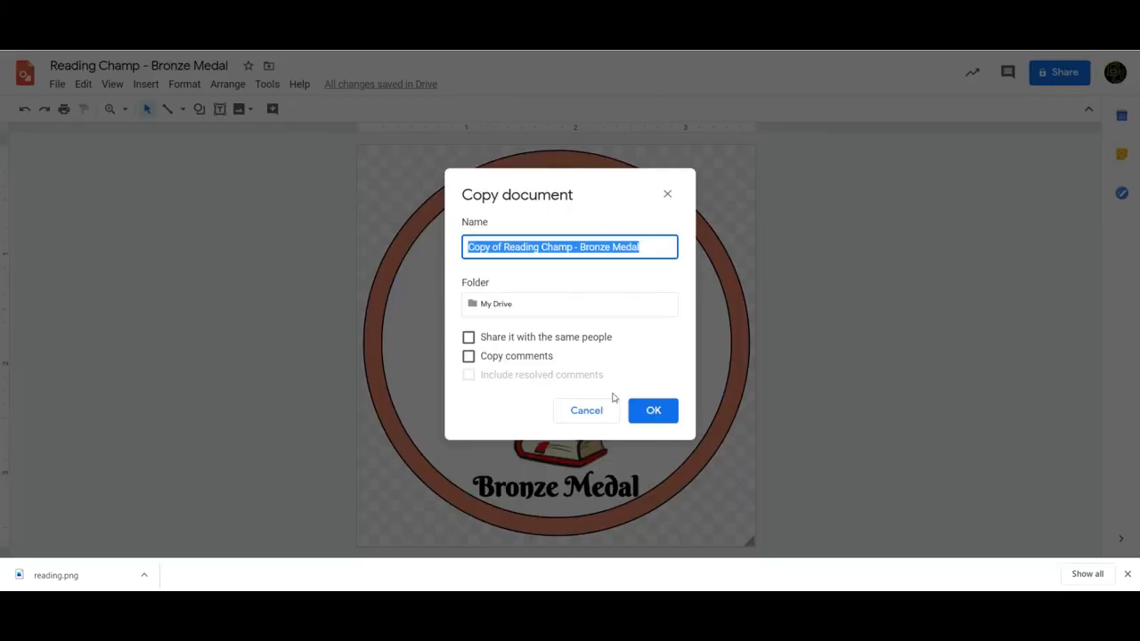
pyautogui.click(646, 402)
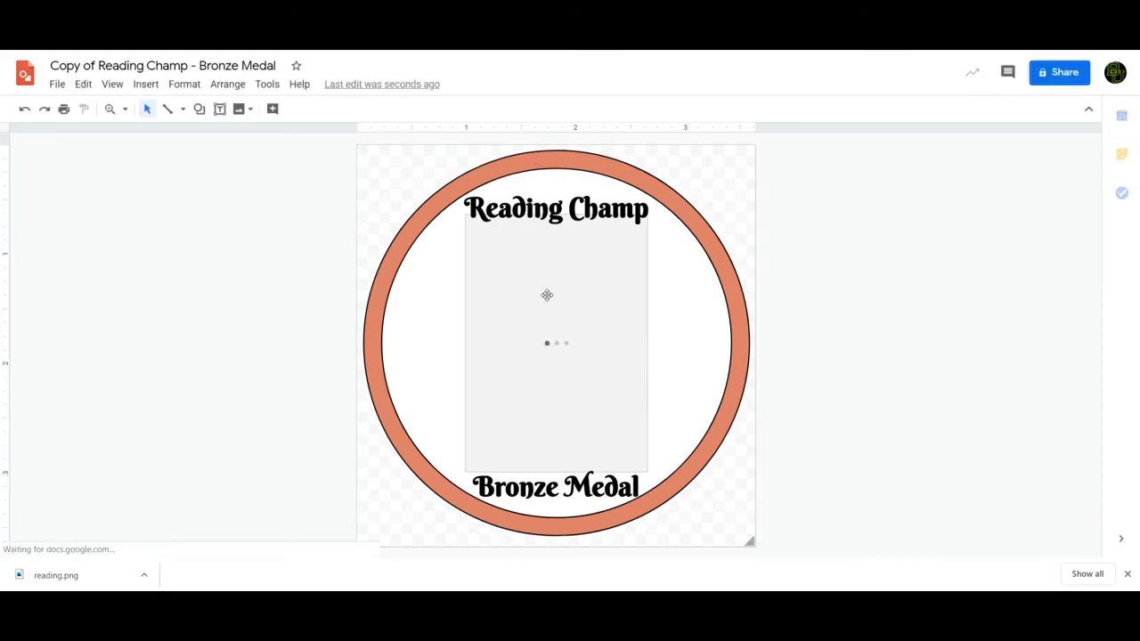
# - Change the fill of the outer circle in the copied badge to gray
pyautogui.click(646, 182)
pyautogui.click(596, 163)
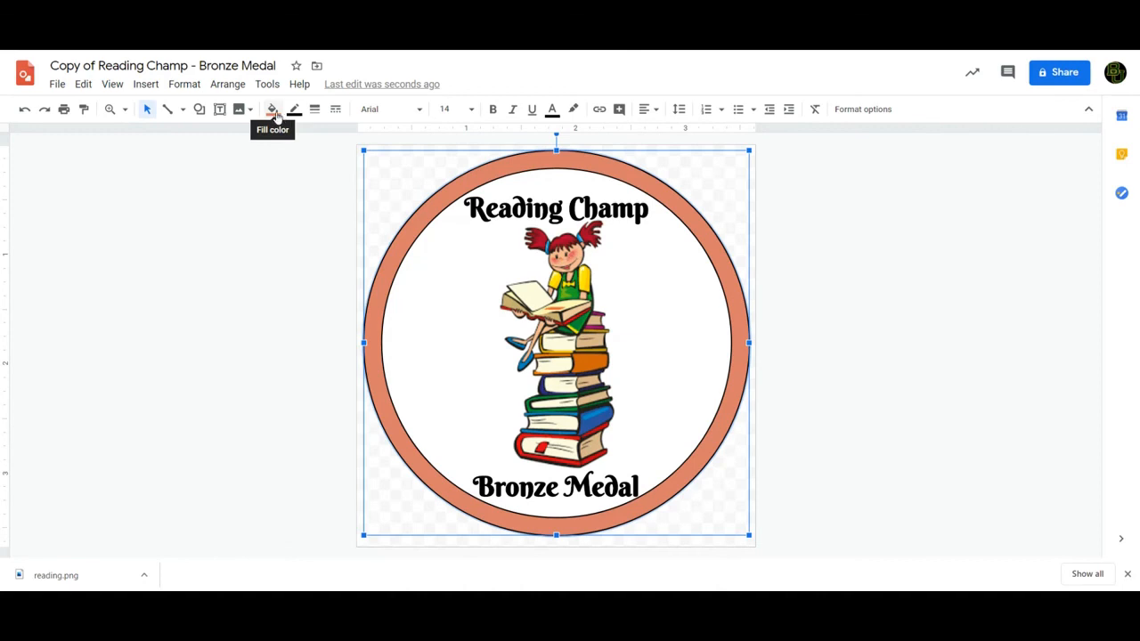
pyautogui.click(275, 111)
pyautogui.click(342, 183)
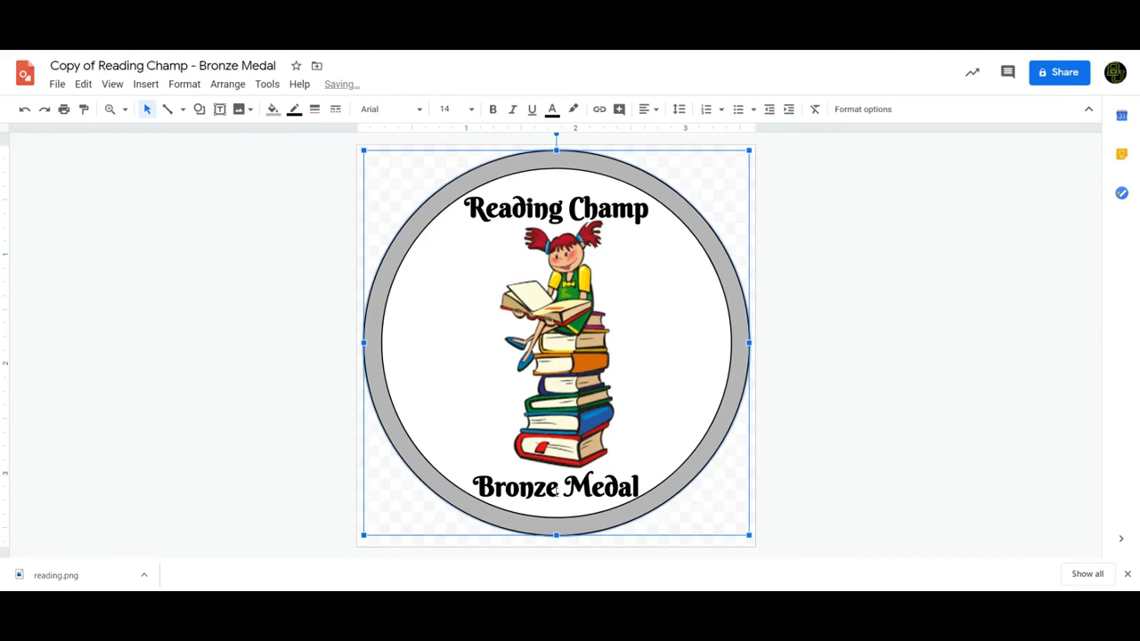
# - Replace the word "Bronze" with "Silver" in the badge's lower text so it reads "Silver Medal"
pyautogui.click(555, 488)
pyautogui.press('BackSpace')
pyautogui.press('BackSpace')
pyautogui.press('BackSpace')
pyautogui.press('BackSpace')
pyautogui.press('BackSpace')
pyautogui.press('BackSpace')
pyautogui.write('Silver')
pyautogui.click(718, 529)
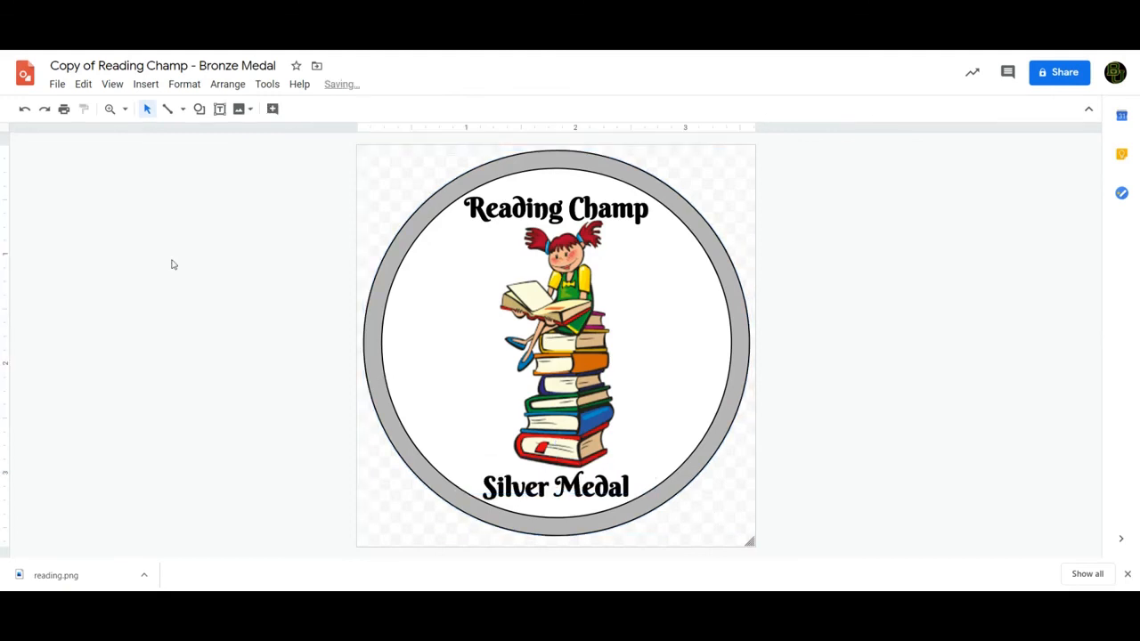
# - Rename the copied drawing as "Reading Champ - Silver Medal"
pyautogui.moveTo(97, 65); pyautogui.dragTo(2, 64)
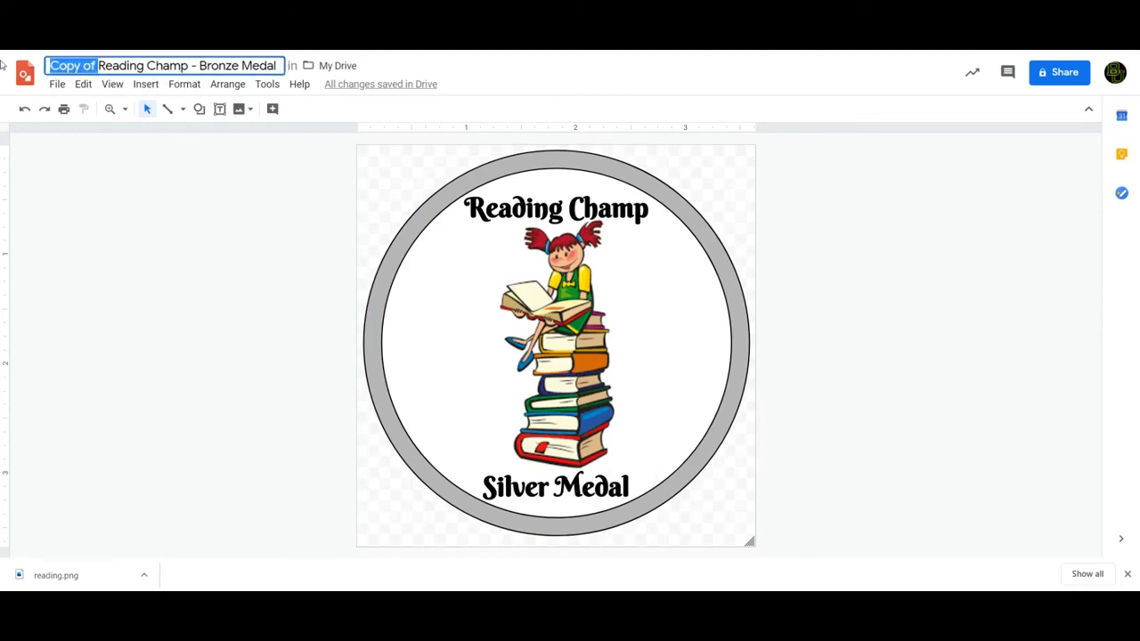
pyautogui.press('BackSpace')
pyautogui.doubleClick(171, 66)
pyautogui.write('Silver')
pyautogui.press('Return')
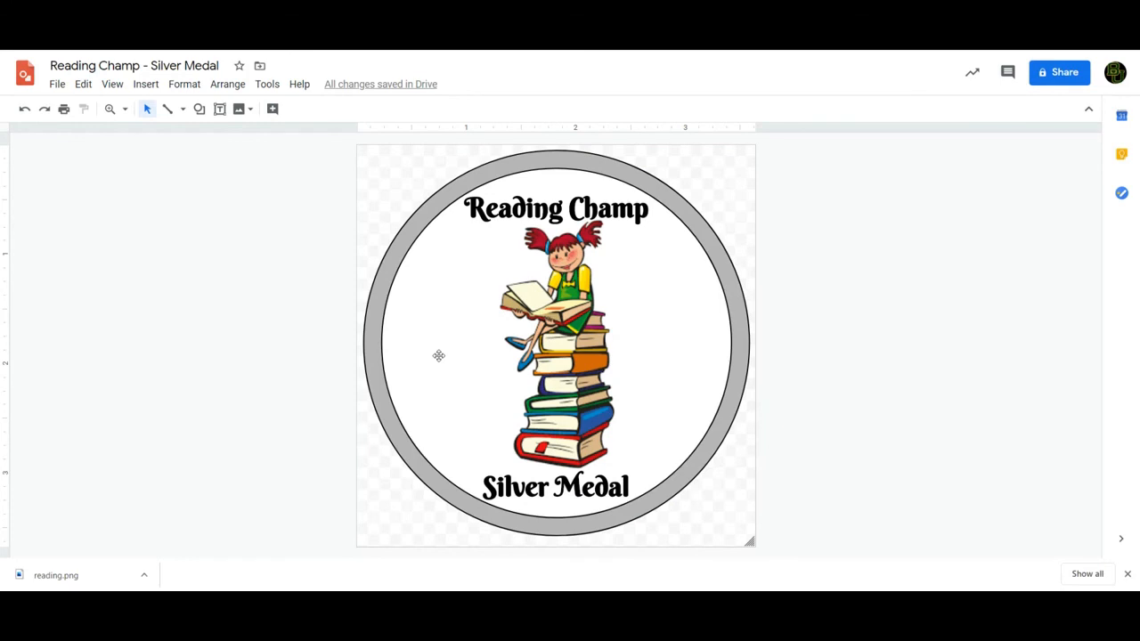
# - Download the silver medal badge as a PNG image and open the downloaded file
pyautogui.click(57, 85)
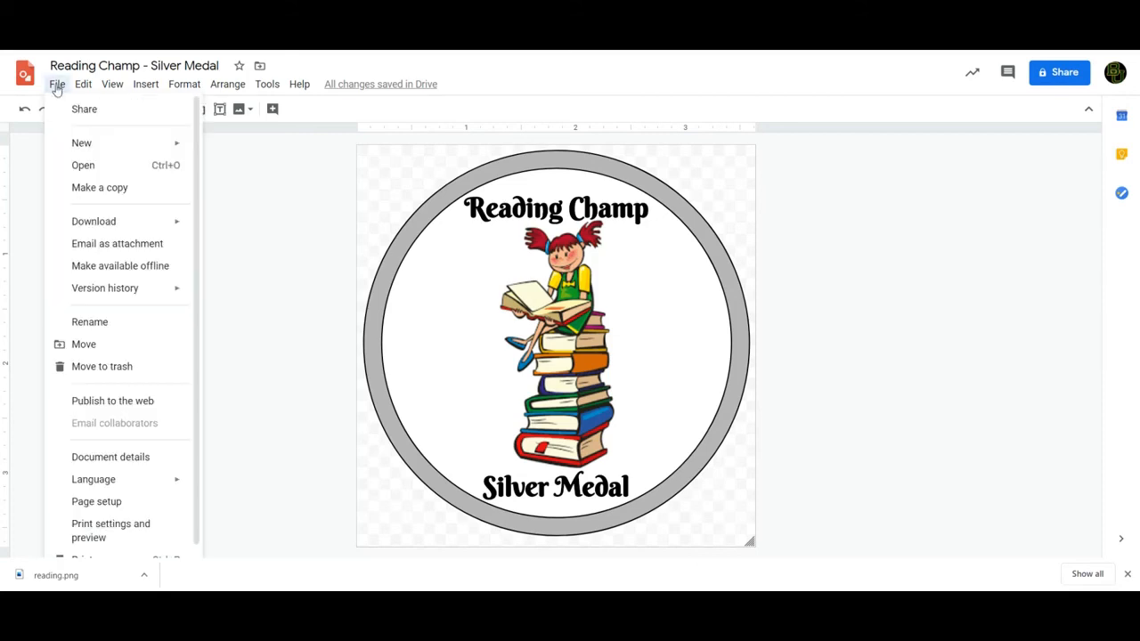
pyautogui.moveTo(73, 227)
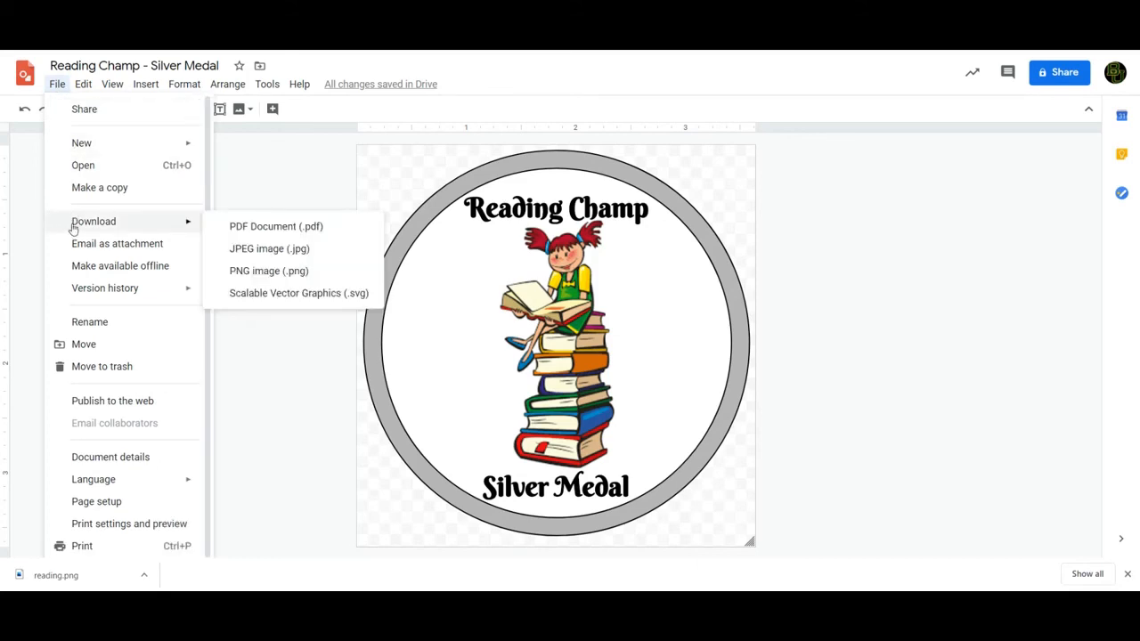
pyautogui.click(265, 275)
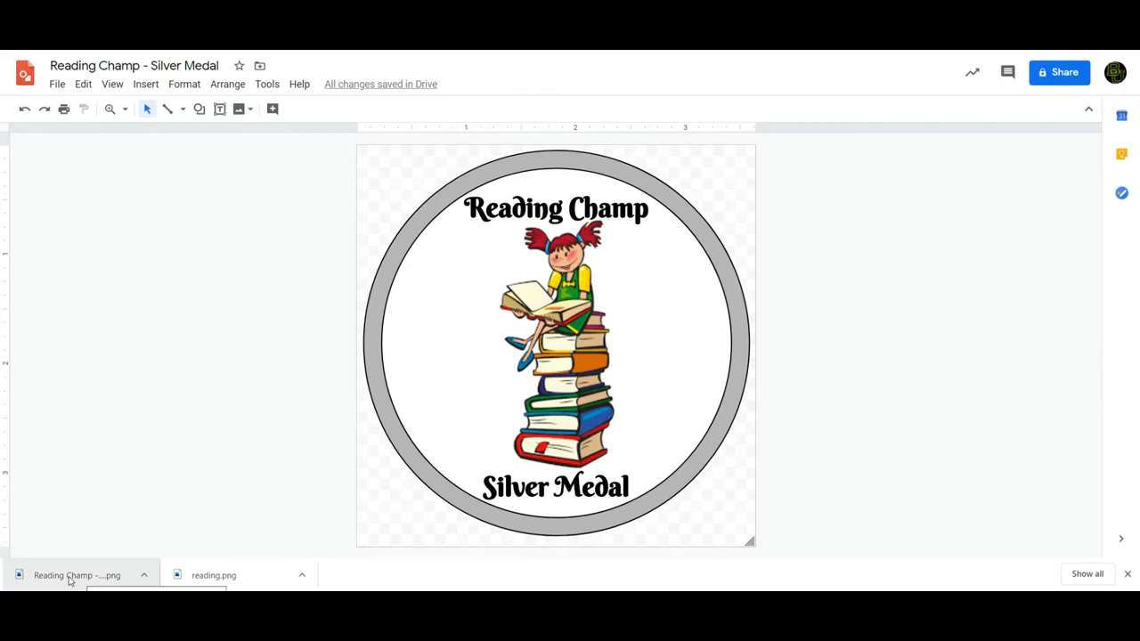
pyautogui.click(71, 576)
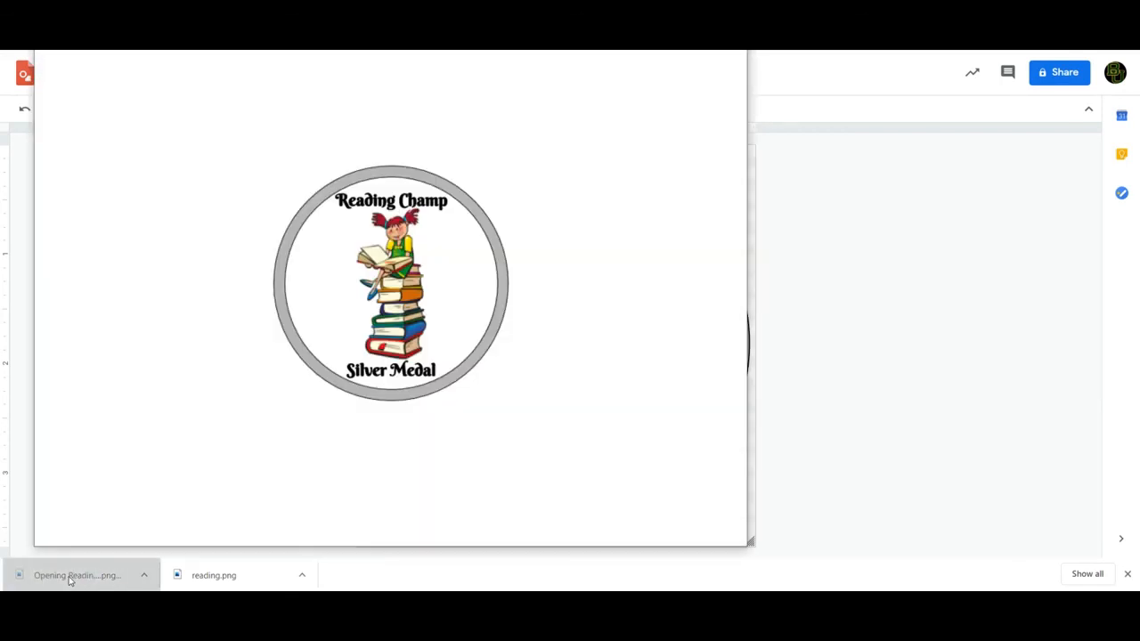